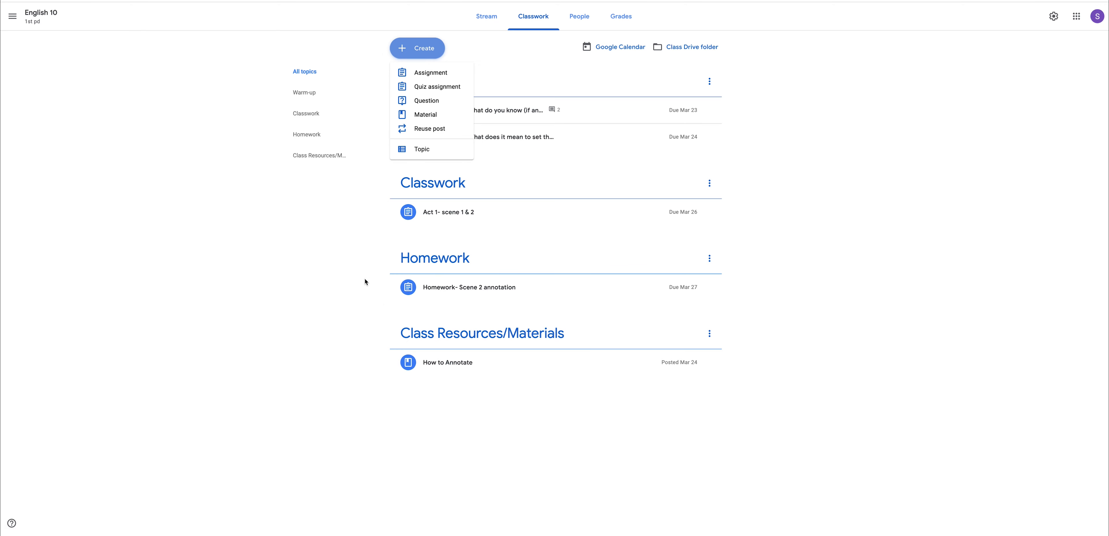
Step: Dismiss the creation options and expand the details of the Warm-up 3/23 question
click(347, 216)
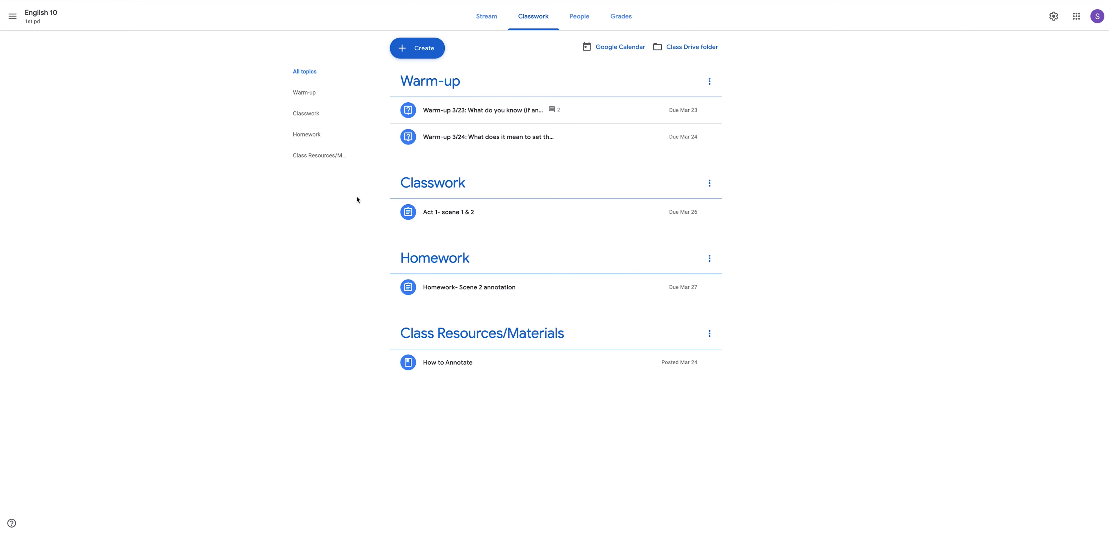
click(409, 114)
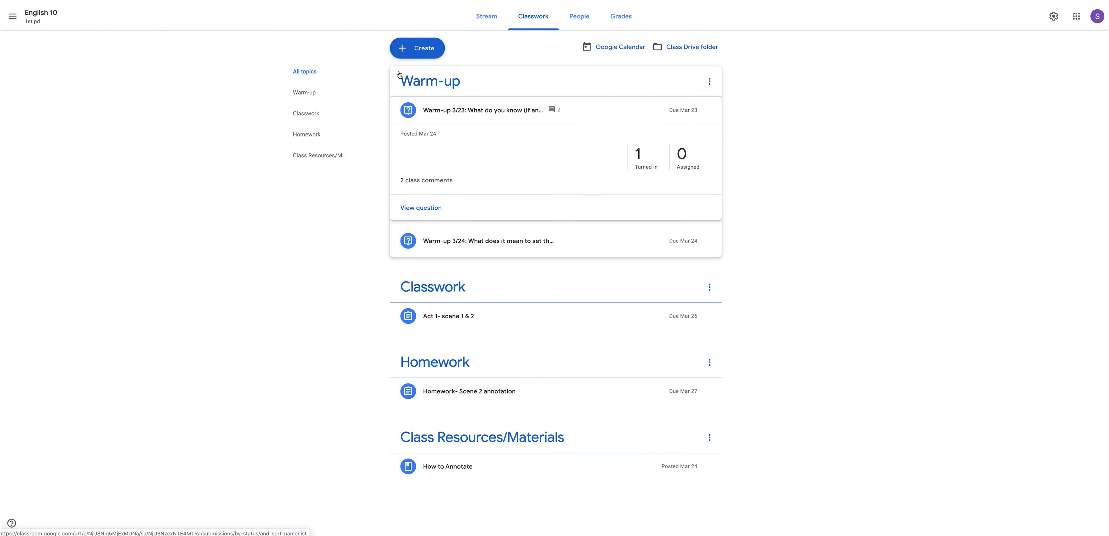
Step: Create a new question for the class that reads "How are you doing today?"
click(413, 49)
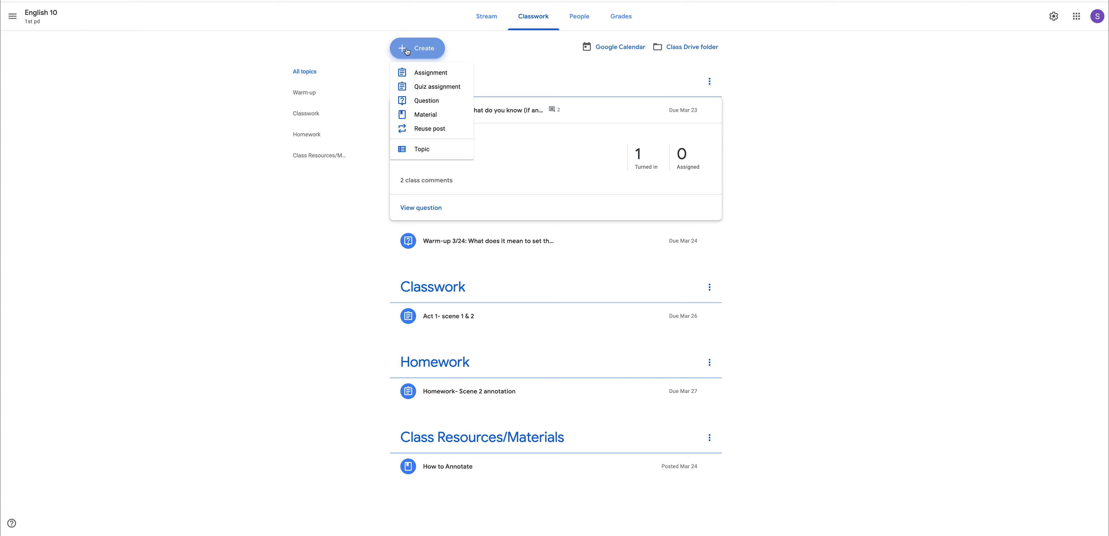
click(418, 102)
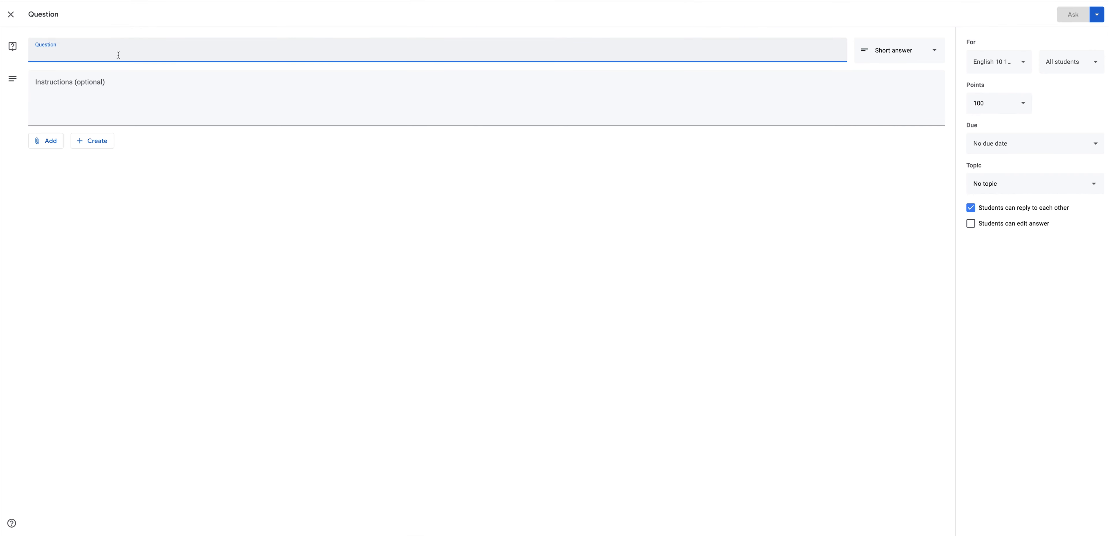
text(How are you doing)
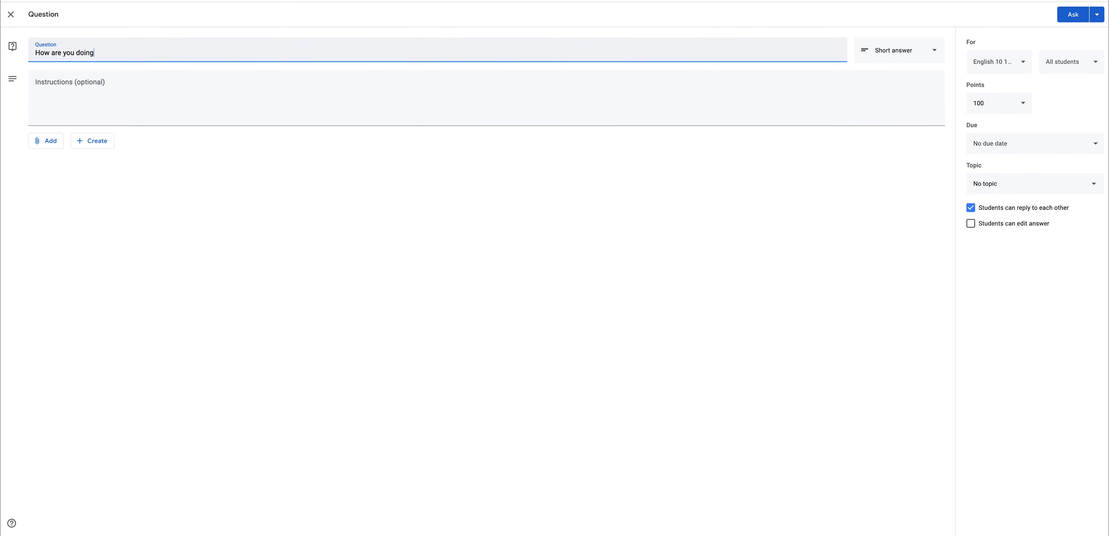
text( today?)
Step: Review the question's points setting and the choices for which classes and students receive it
click(993, 106)
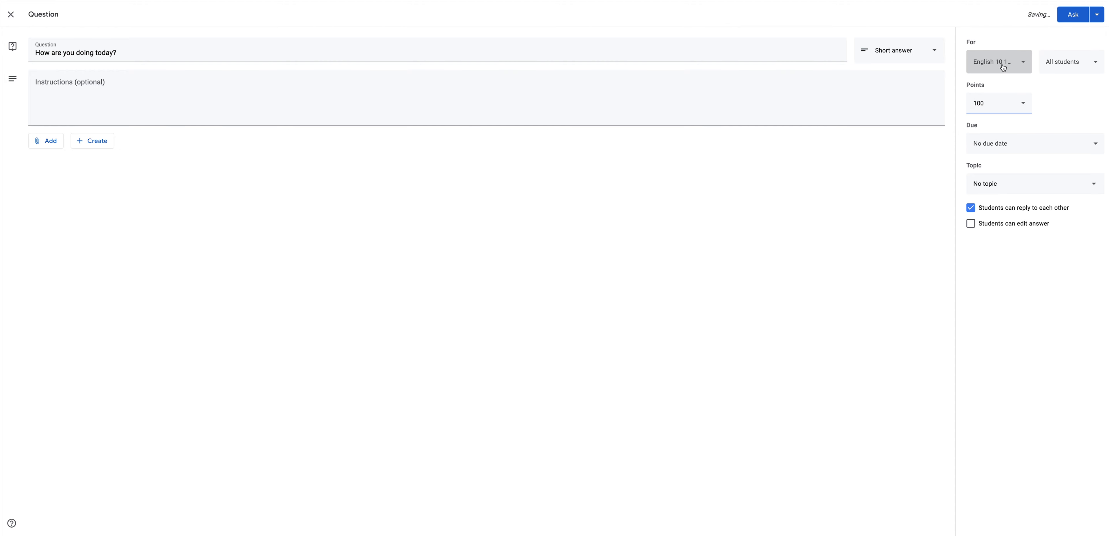
click(991, 62)
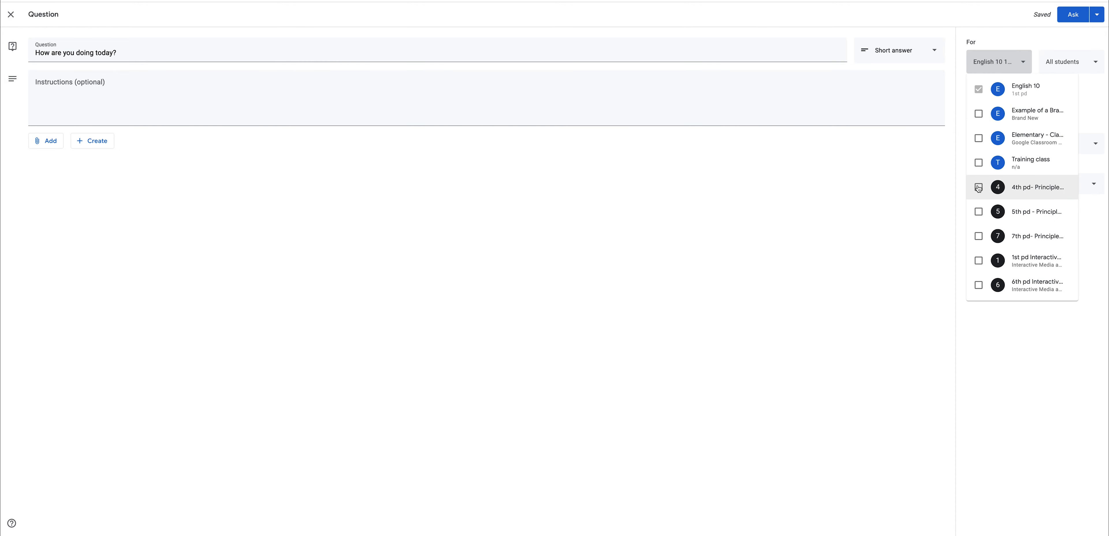
click(1077, 64)
click(1076, 63)
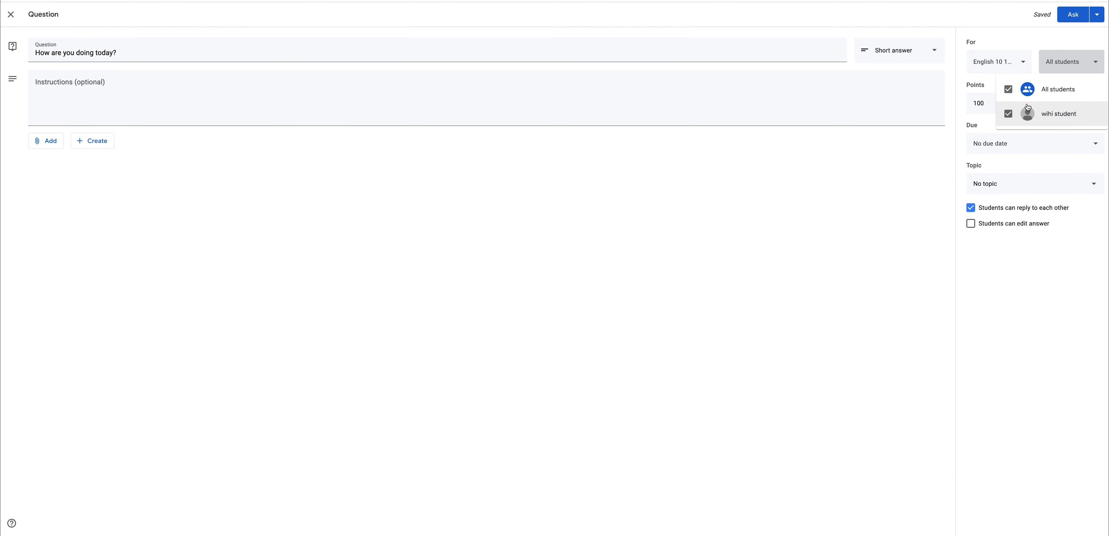
click(1014, 324)
Step: Set the question's due date to Mar 30, 2020 at 11:59 PM
click(1014, 145)
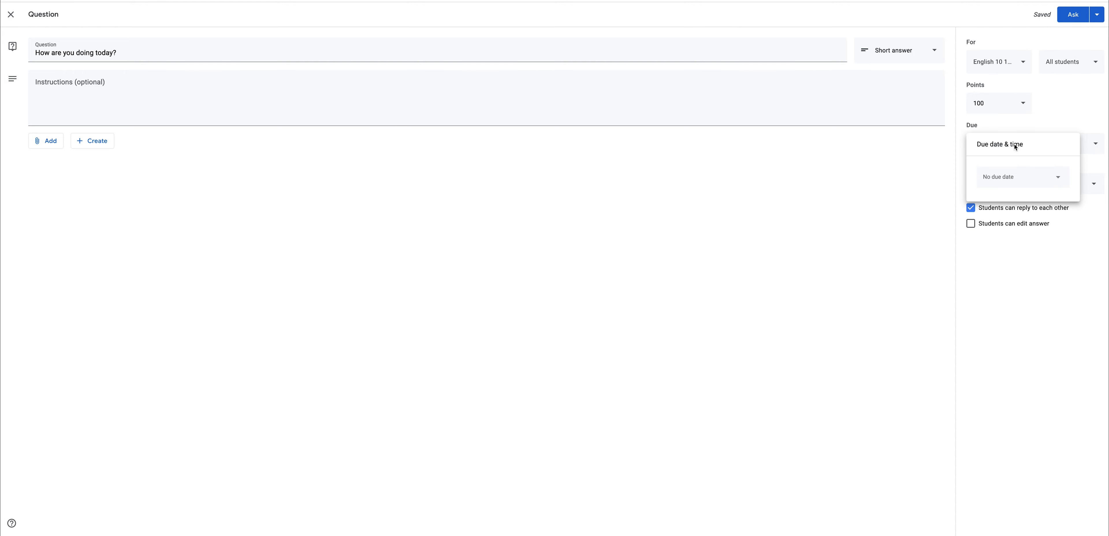
click(1018, 182)
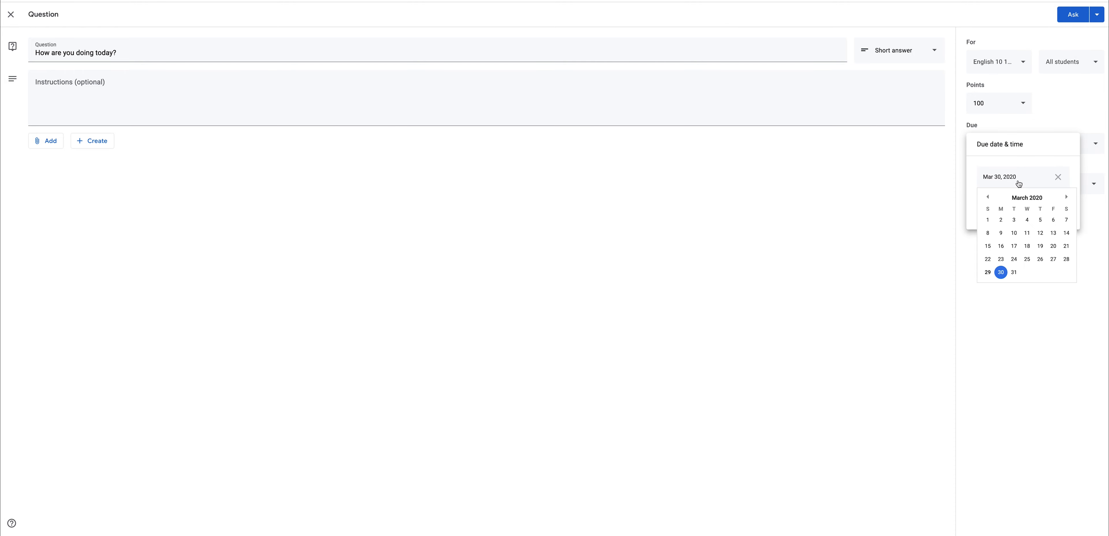
click(1001, 272)
click(994, 207)
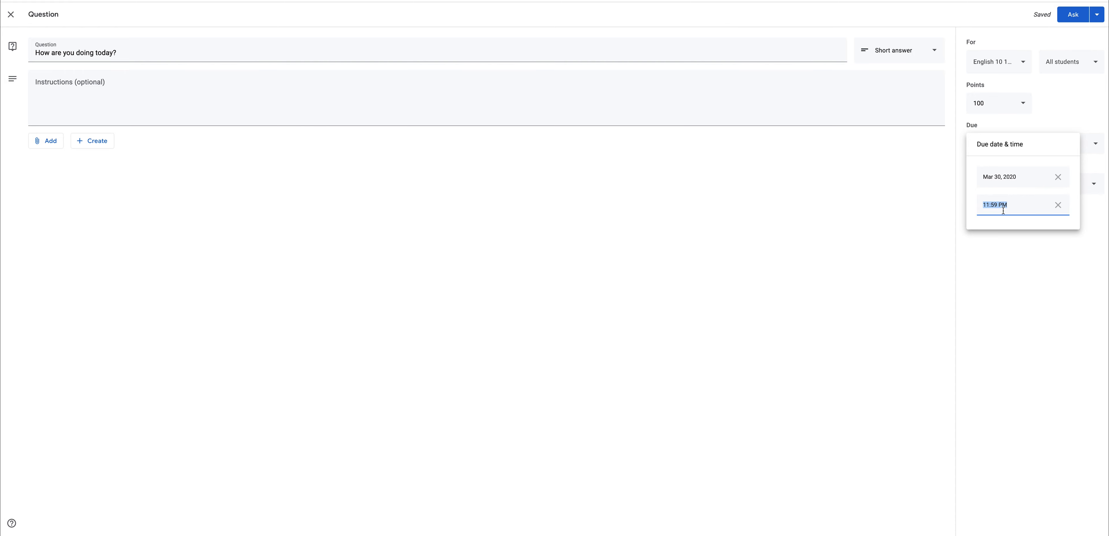
click(1021, 260)
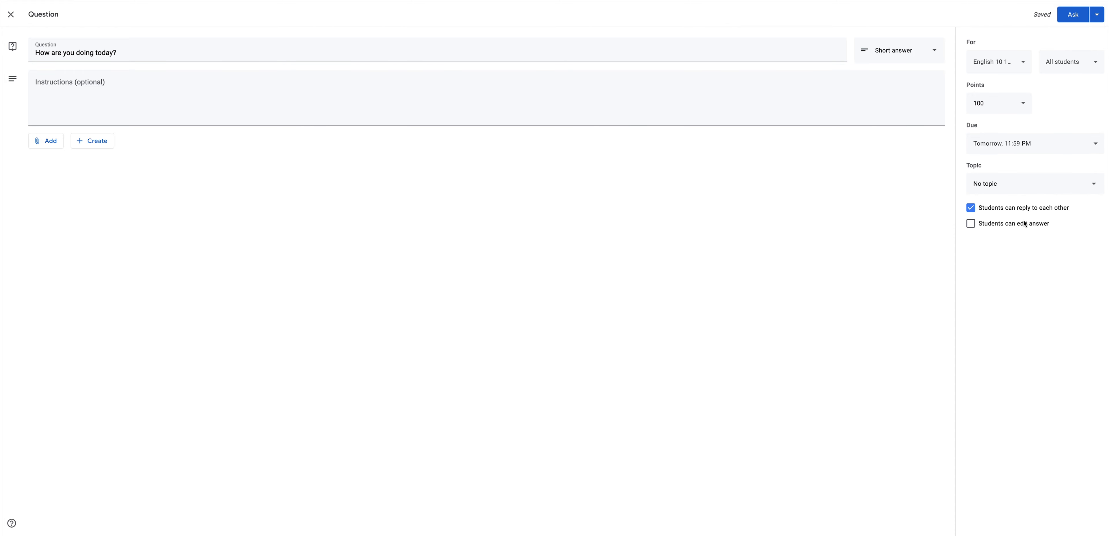
Step: Review the topic choices and post the question to the class with no topic
click(1025, 185)
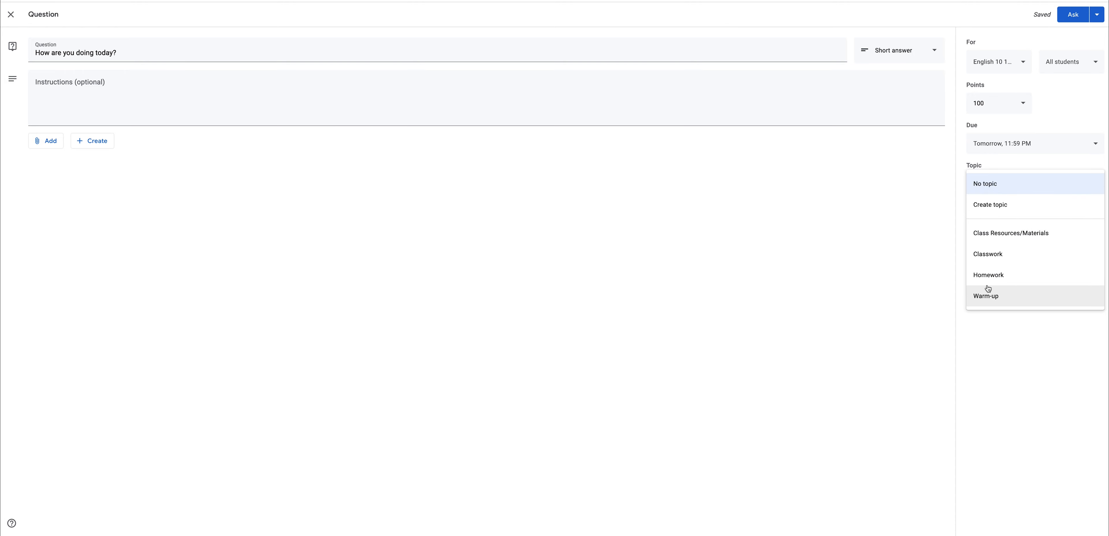
click(928, 304)
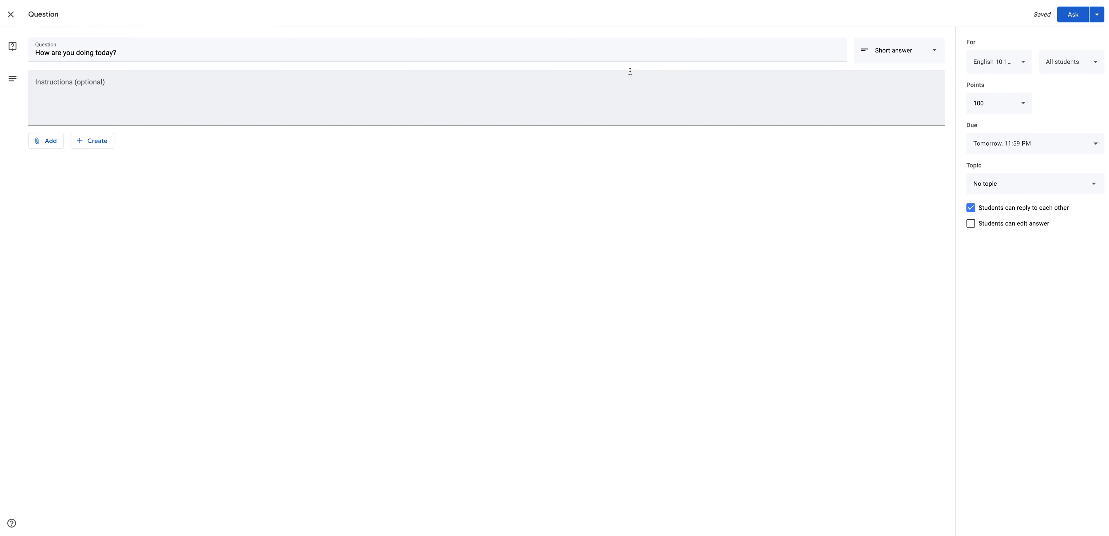
click(1074, 14)
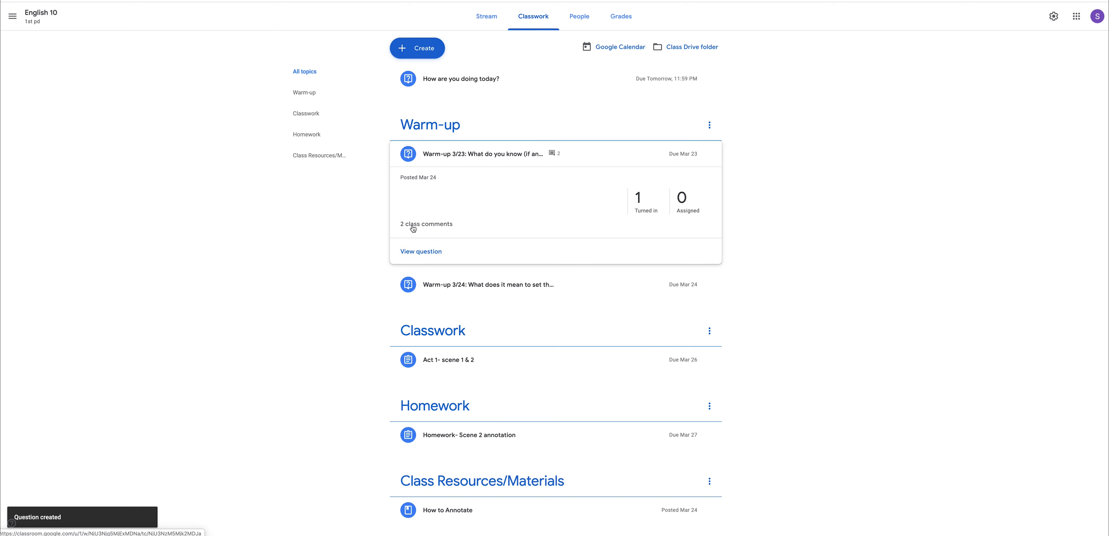
Step: Start a new assignment and review its class, student and points options
scroll(500, 383, down, 1)
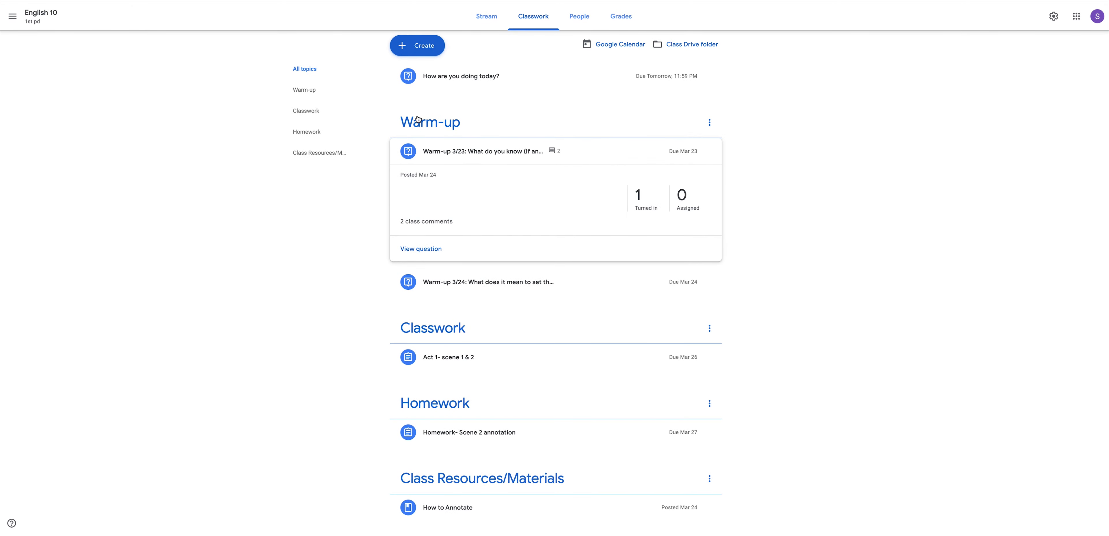
click(413, 45)
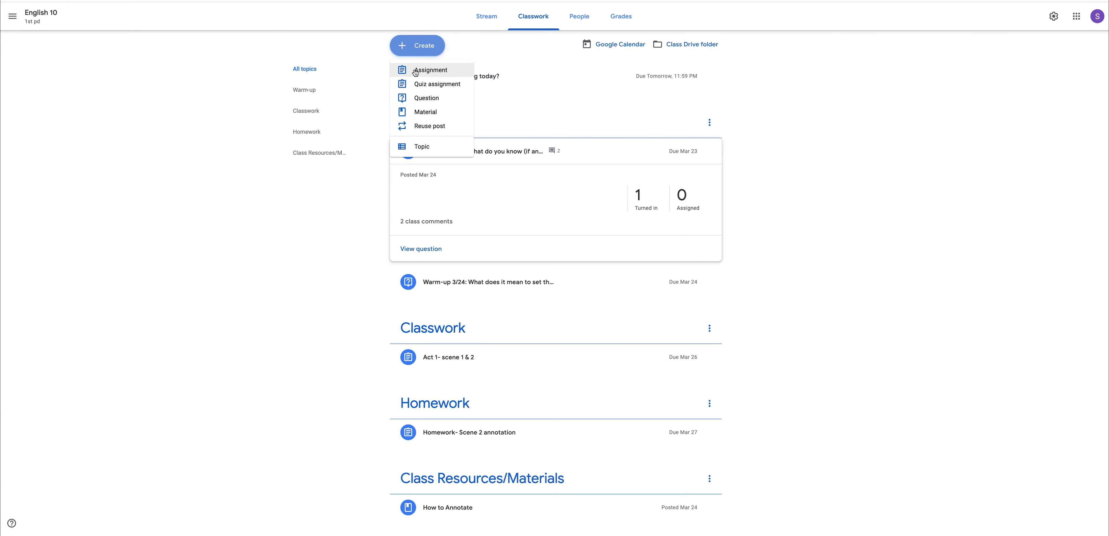
click(415, 71)
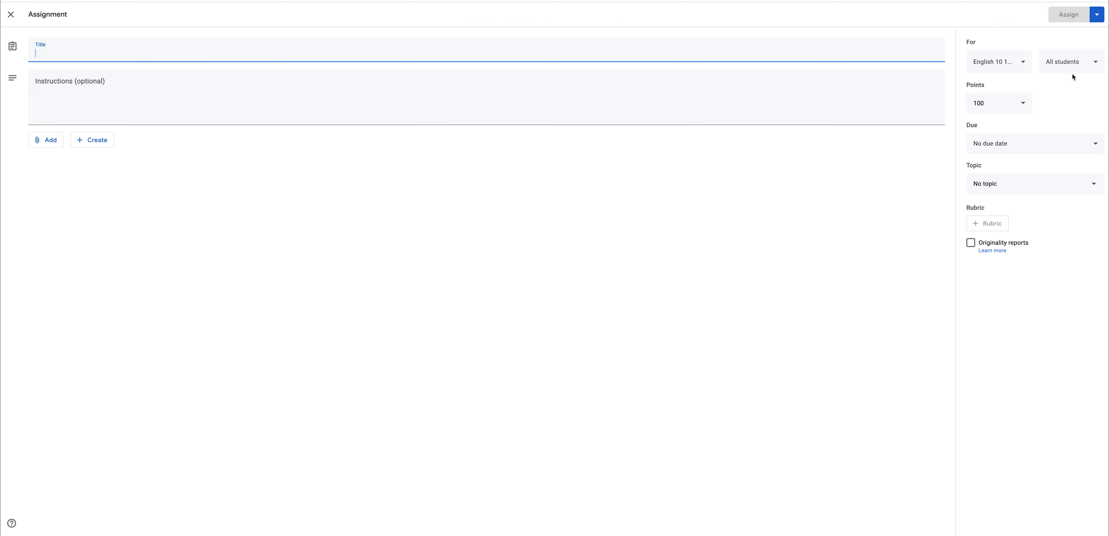
click(1017, 70)
click(1059, 66)
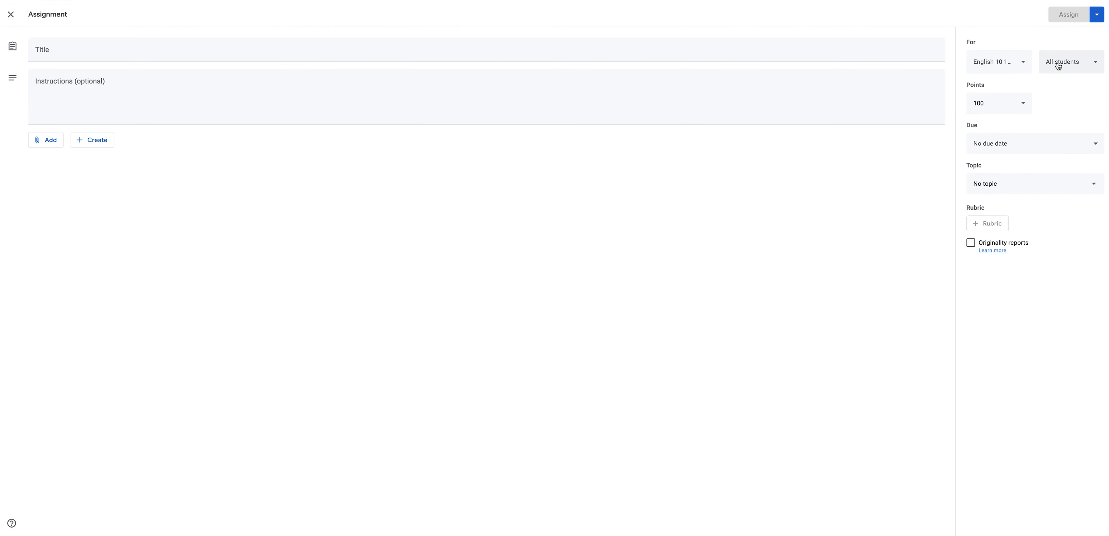
click(1071, 65)
click(1072, 65)
click(998, 107)
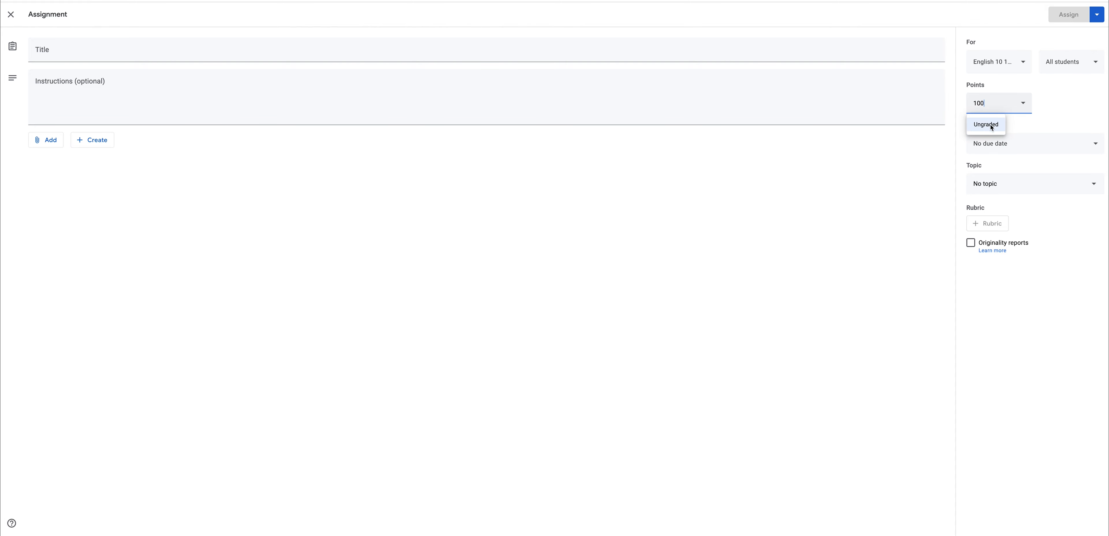
Step: Set the assignment's due date to Mar 30, 2020 at 11:59 PM
click(991, 144)
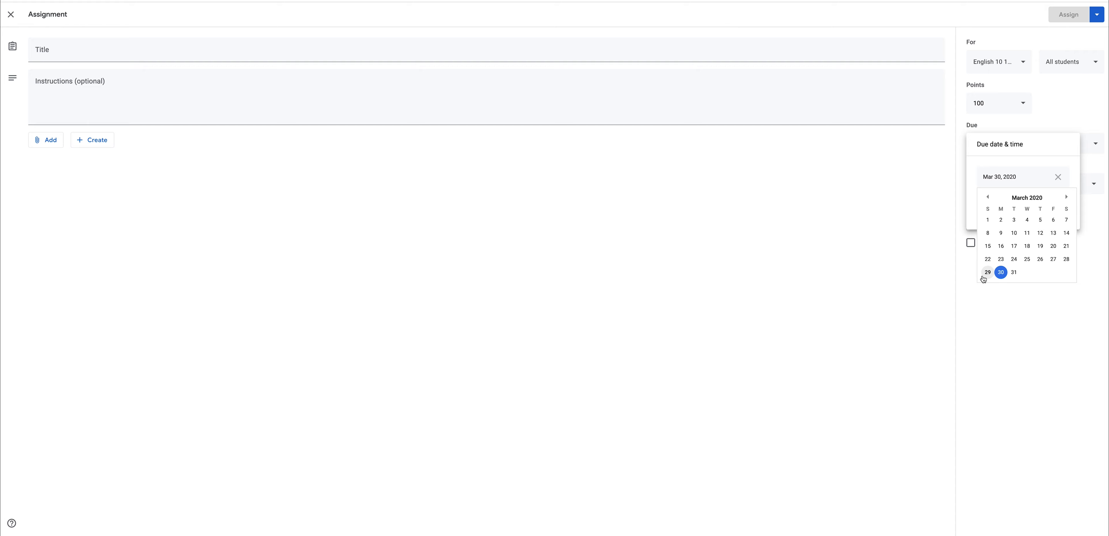
click(1001, 278)
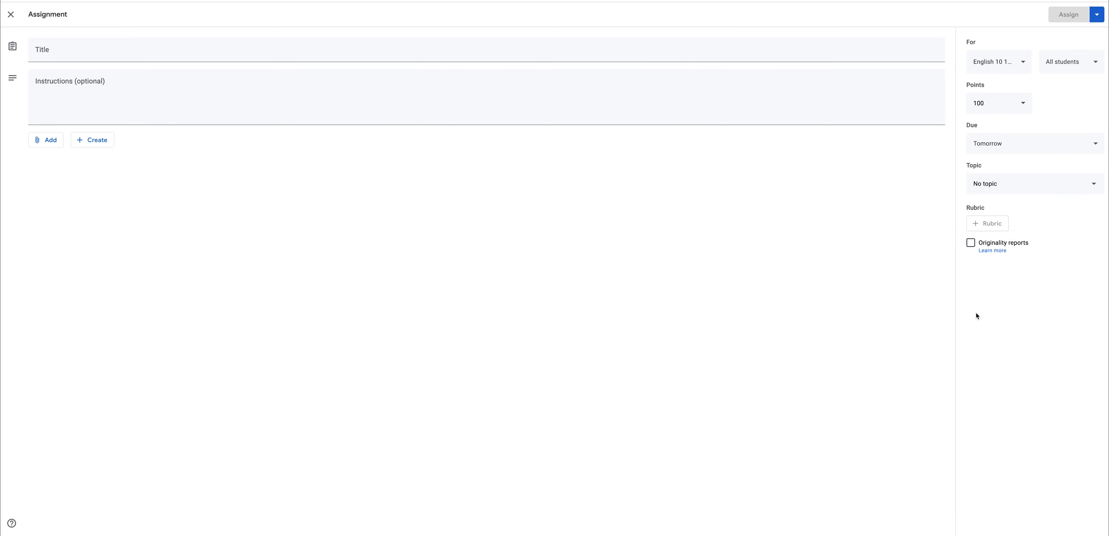
click(1014, 148)
click(995, 207)
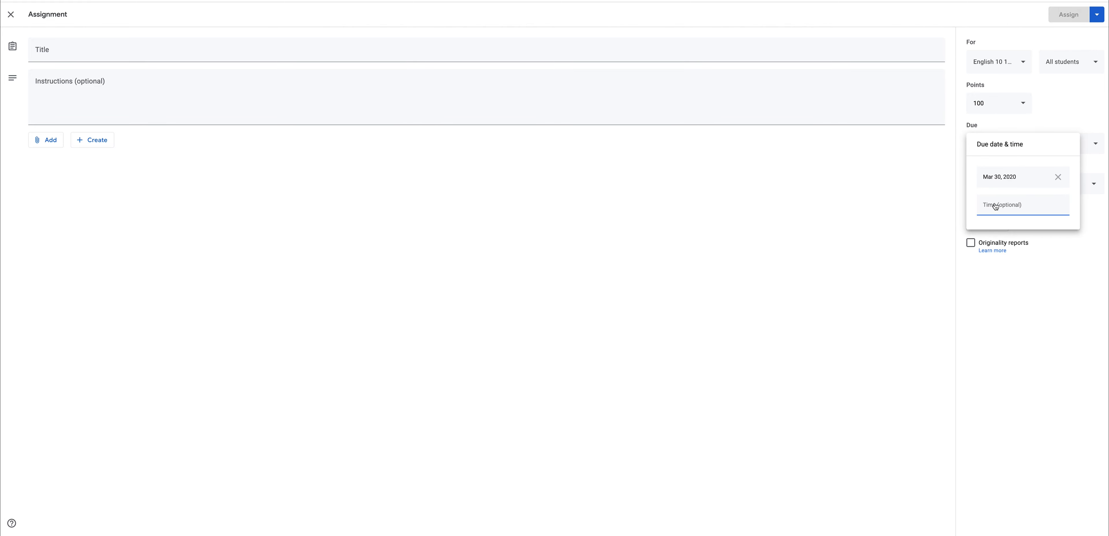
click(997, 232)
Step: Review the assignment's topic choices and close the untitled assignment without posting it
click(1022, 186)
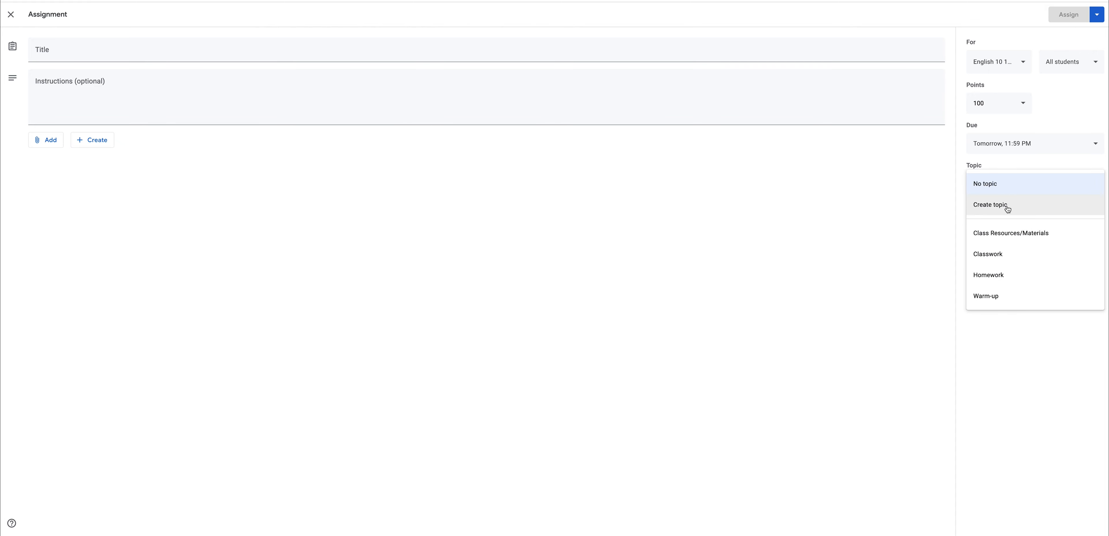
click(880, 236)
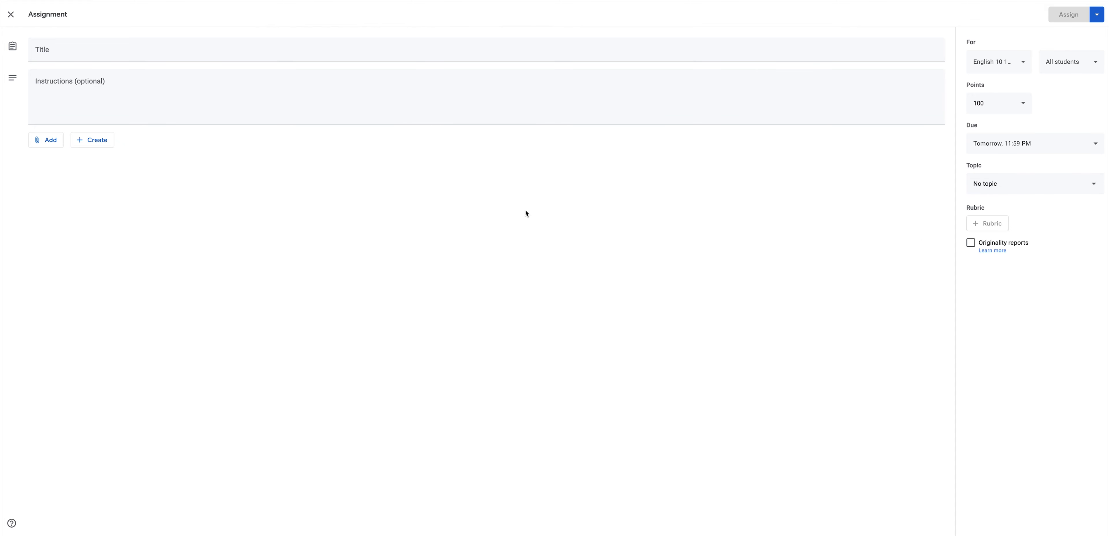
click(11, 14)
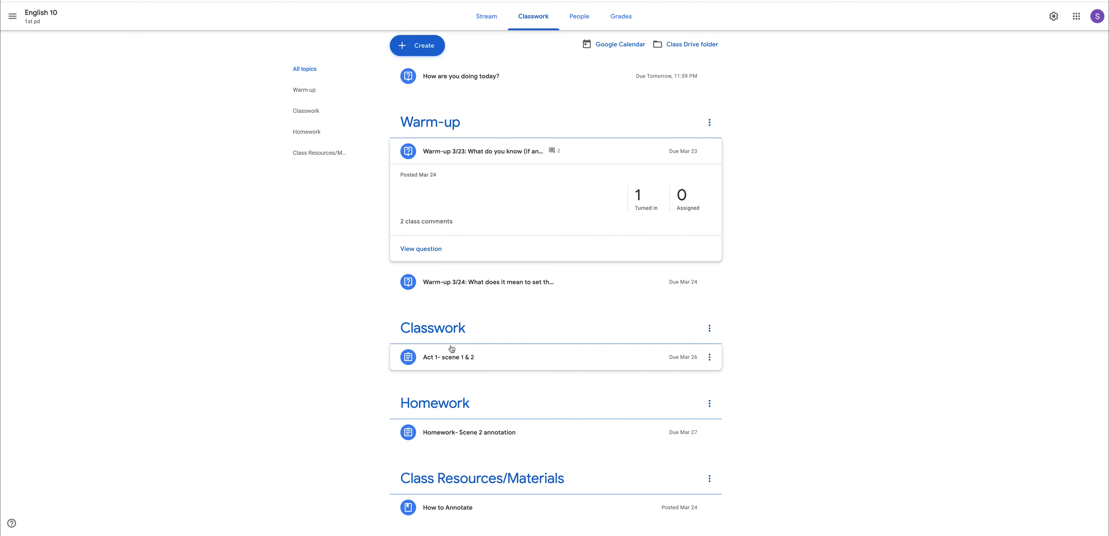
Step: Open the Act 1- scene 1 & 2 assignment and view its student work and instructions
click(443, 364)
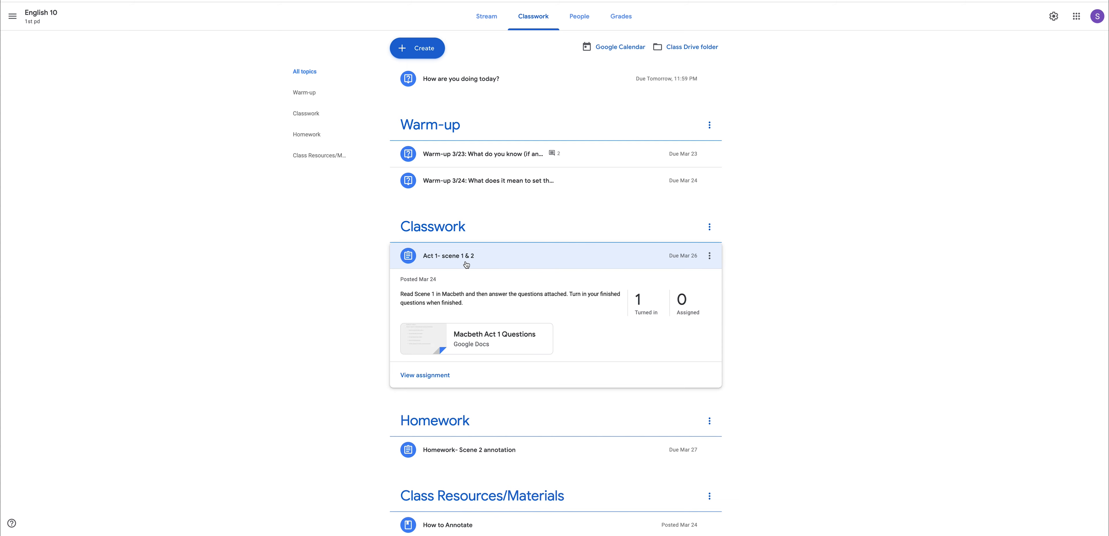
click(422, 375)
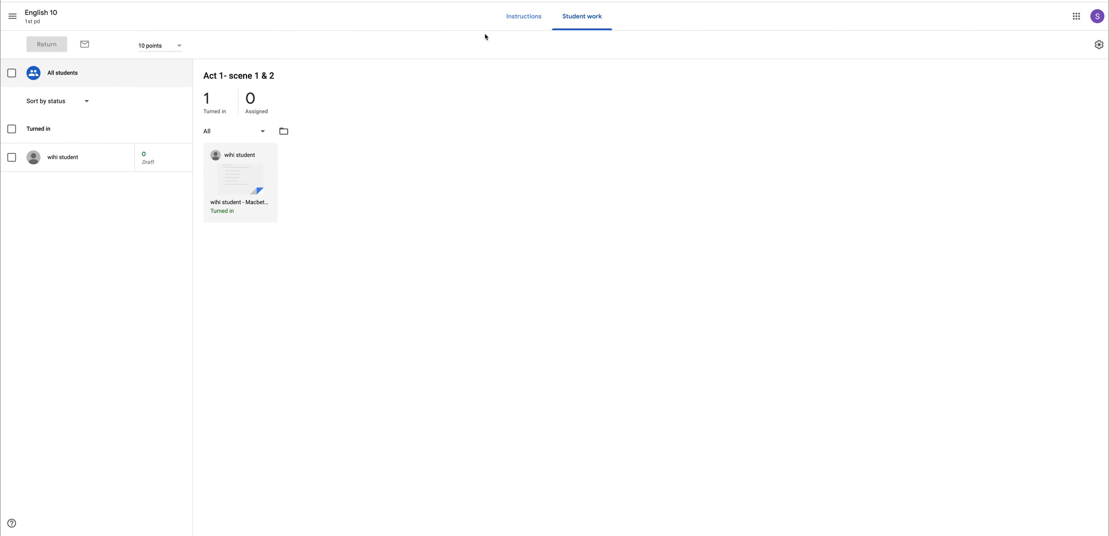
click(521, 21)
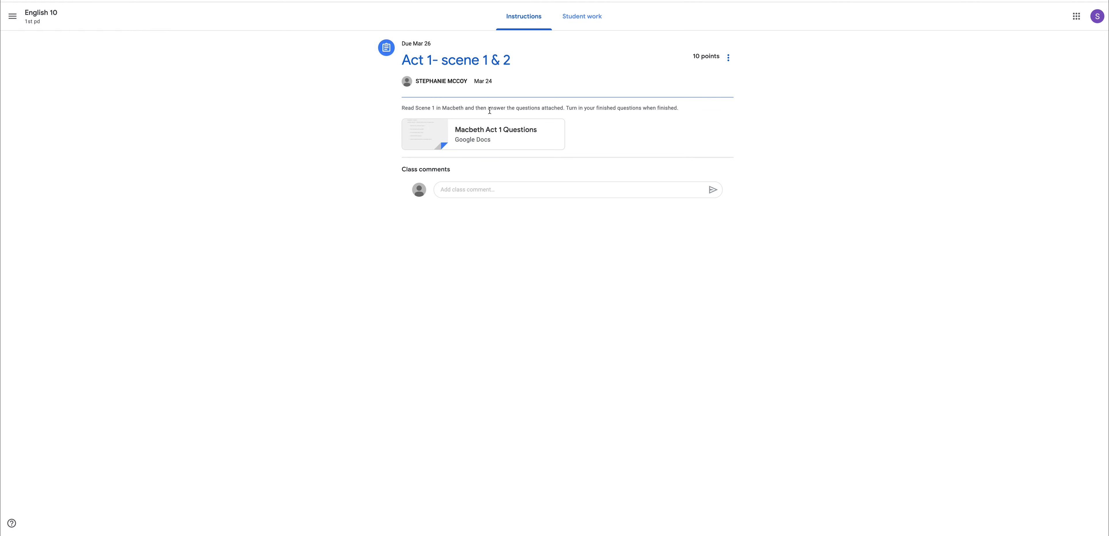
Step: Examine the attached Macbeth Act 1 Questions document and return to the class's Classwork page
click(472, 136)
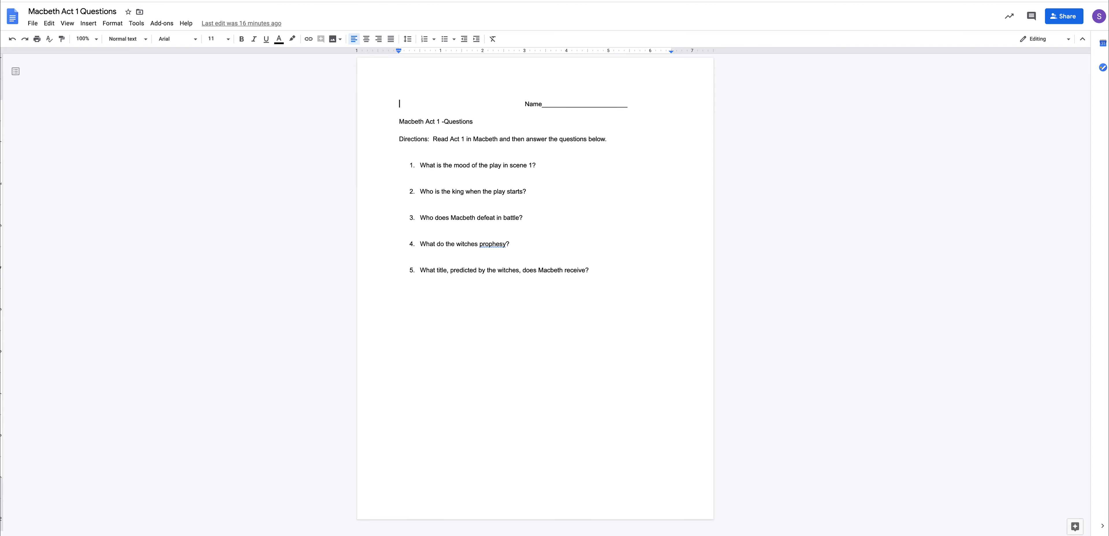
key(super+w)
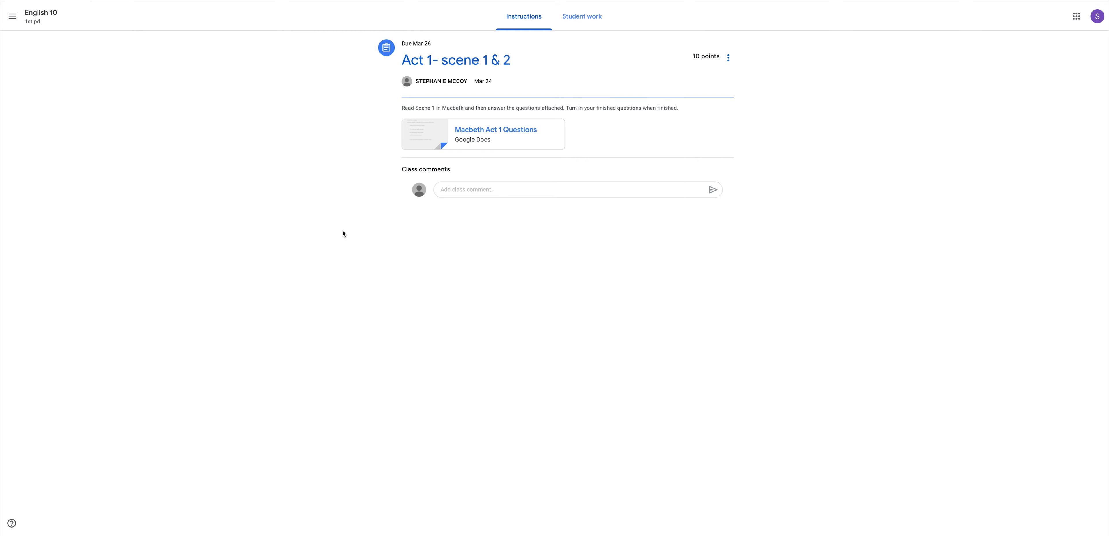
key(super+Left)
scroll(783, 257, down, 1)
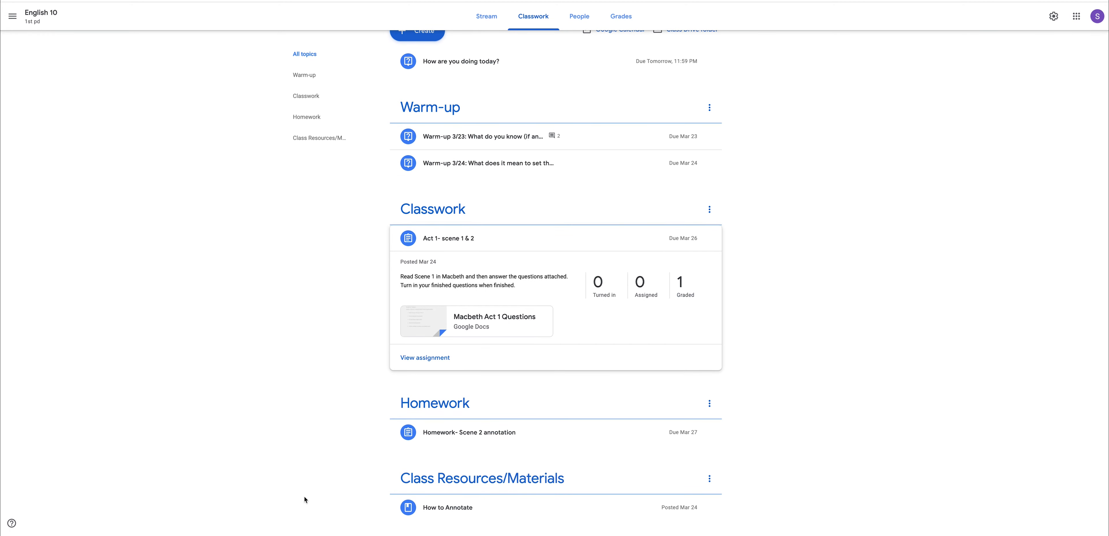
Step: Start a new material, review its topic choices and attachment sources, and close it without posting
scroll(430, 280, up, 1)
click(417, 48)
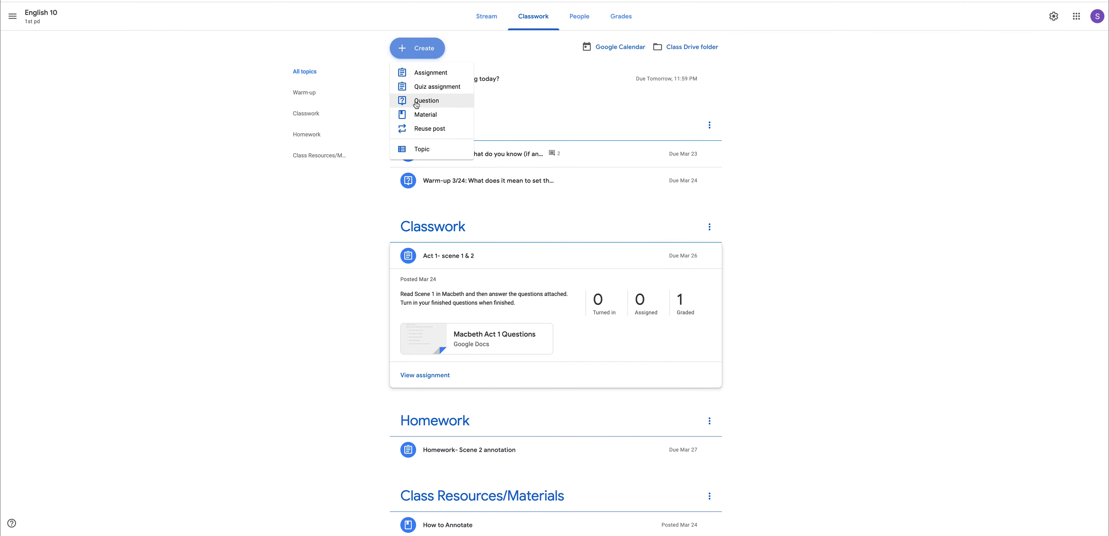
click(418, 116)
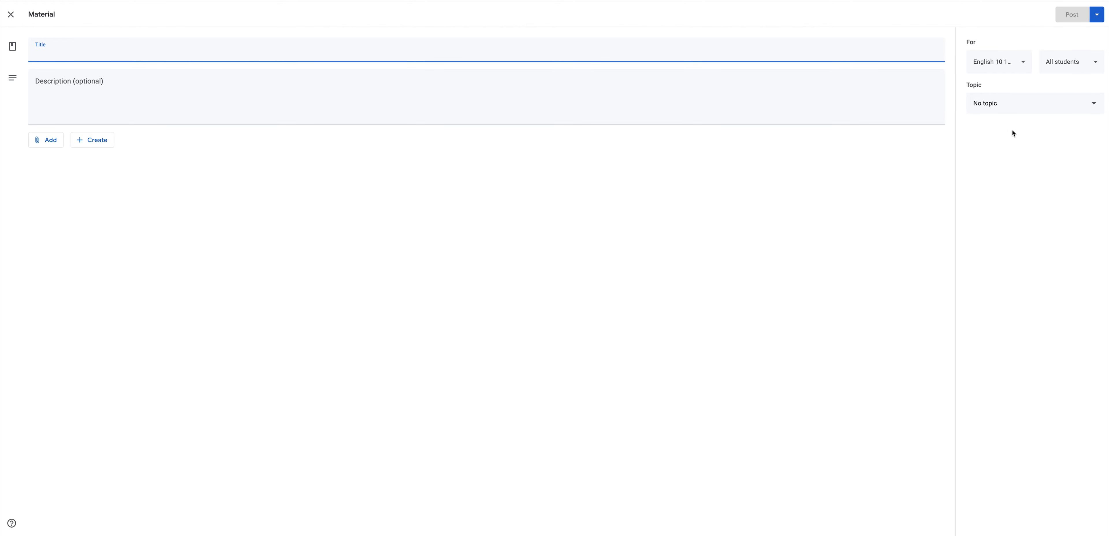
click(1016, 110)
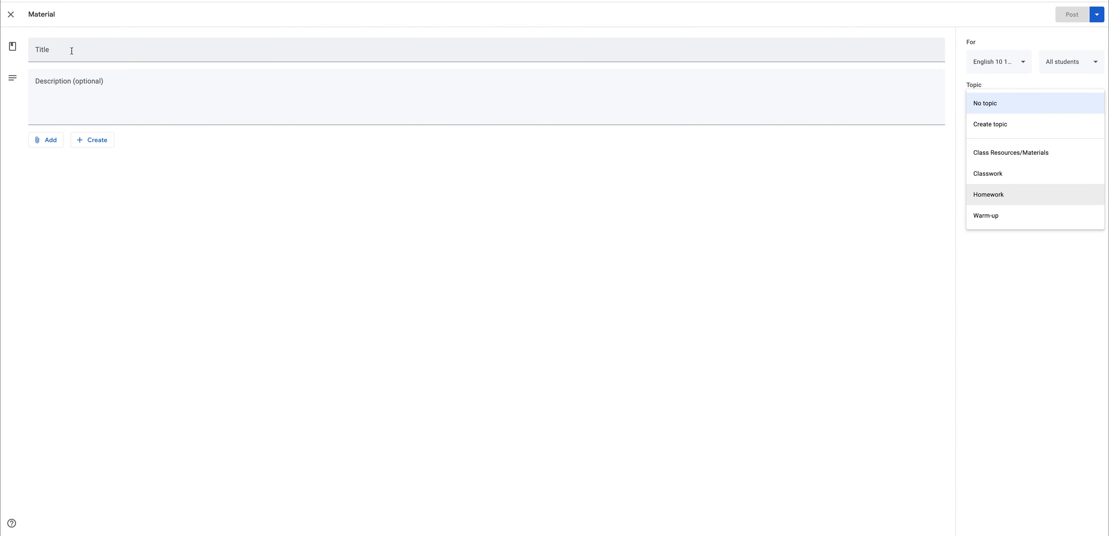
click(46, 139)
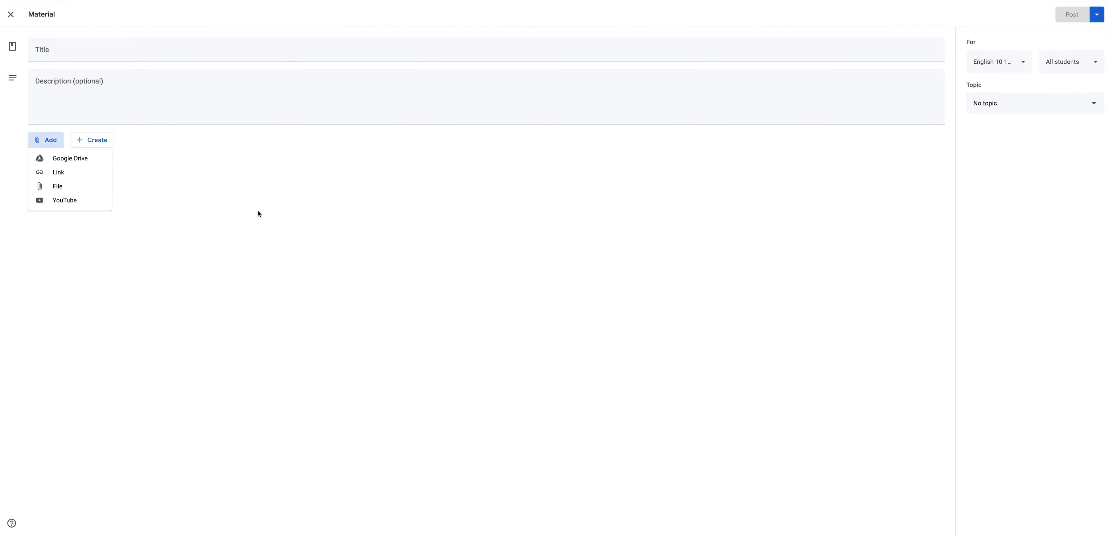
click(13, 16)
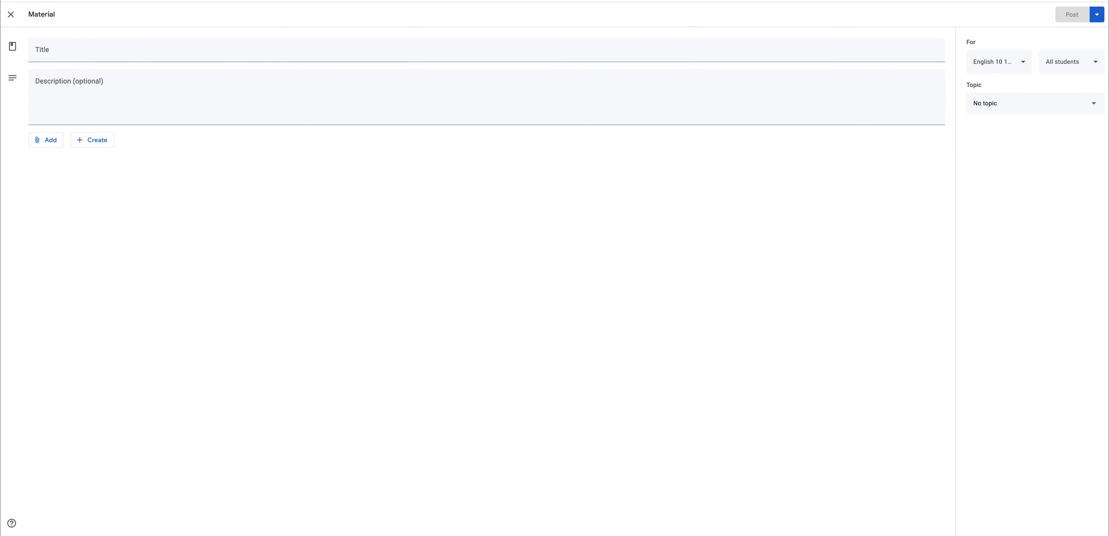
click(10, 14)
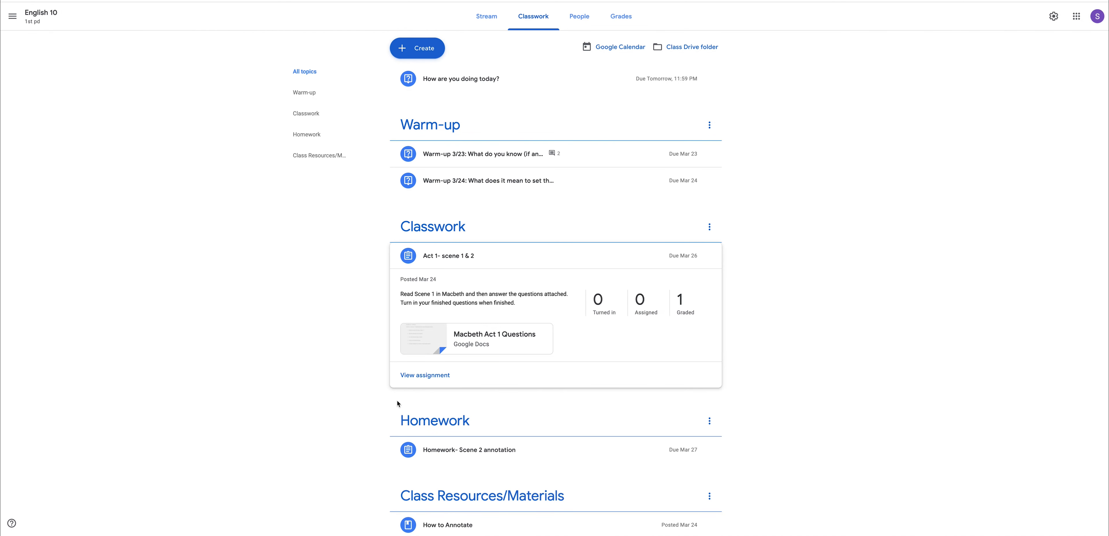
Step: Open the How to Annotate material, look through its attached Annotating_Macbeth.pdf, and return to the Classwork page
scroll(490, 419, down, 1)
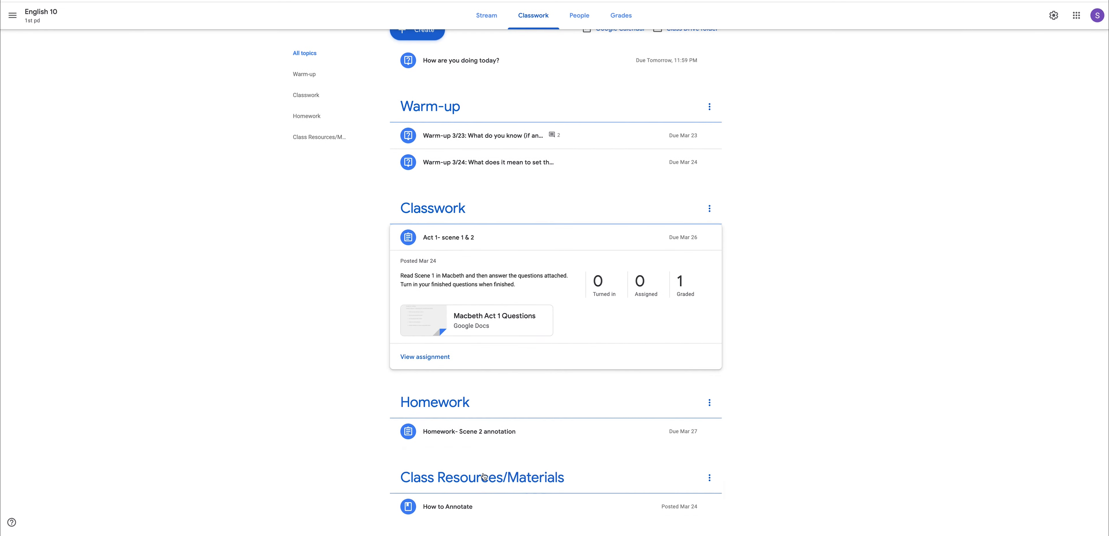
click(444, 509)
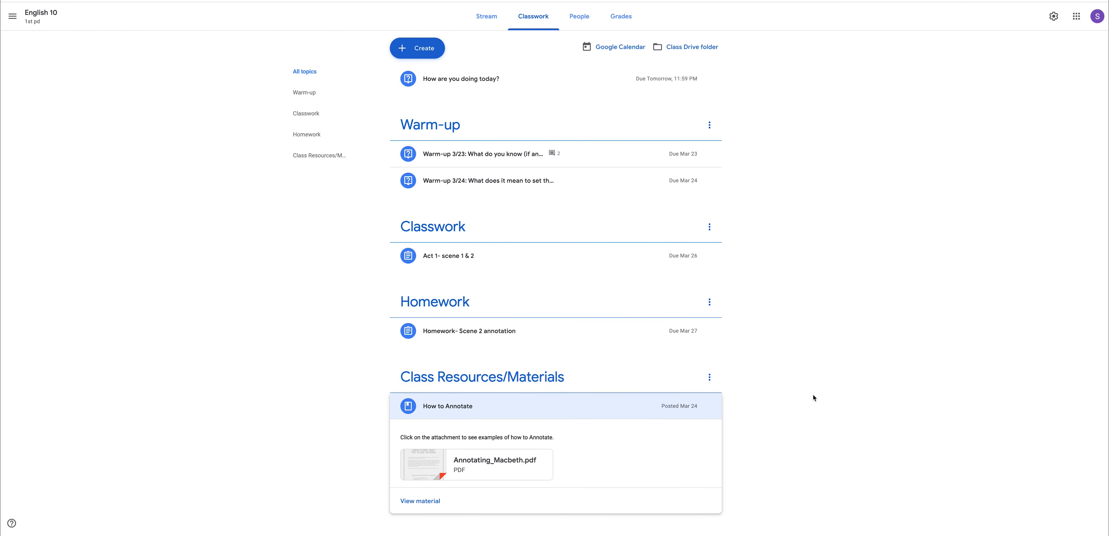
click(468, 468)
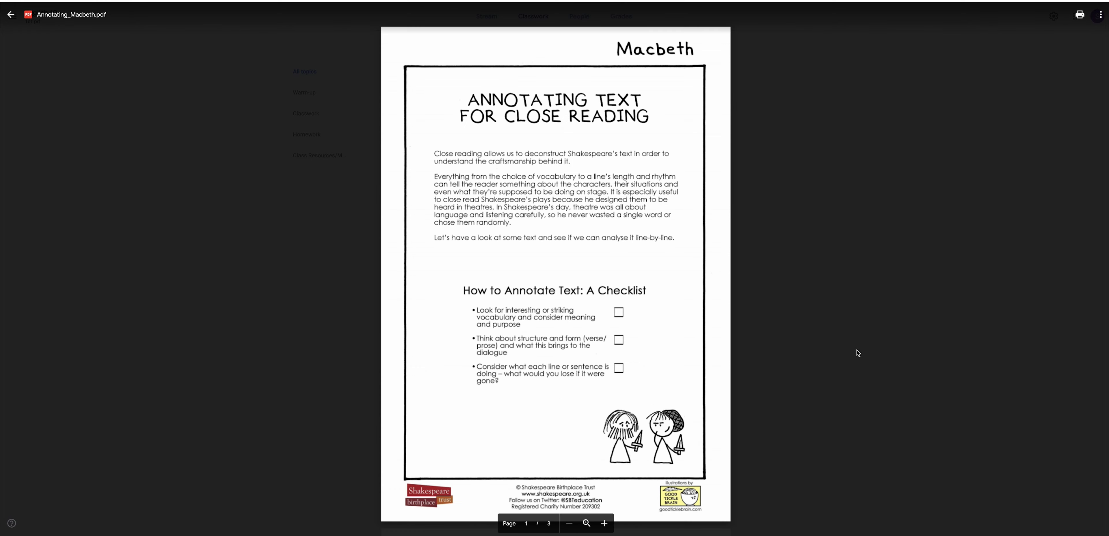
scroll(584, 397, down, 10)
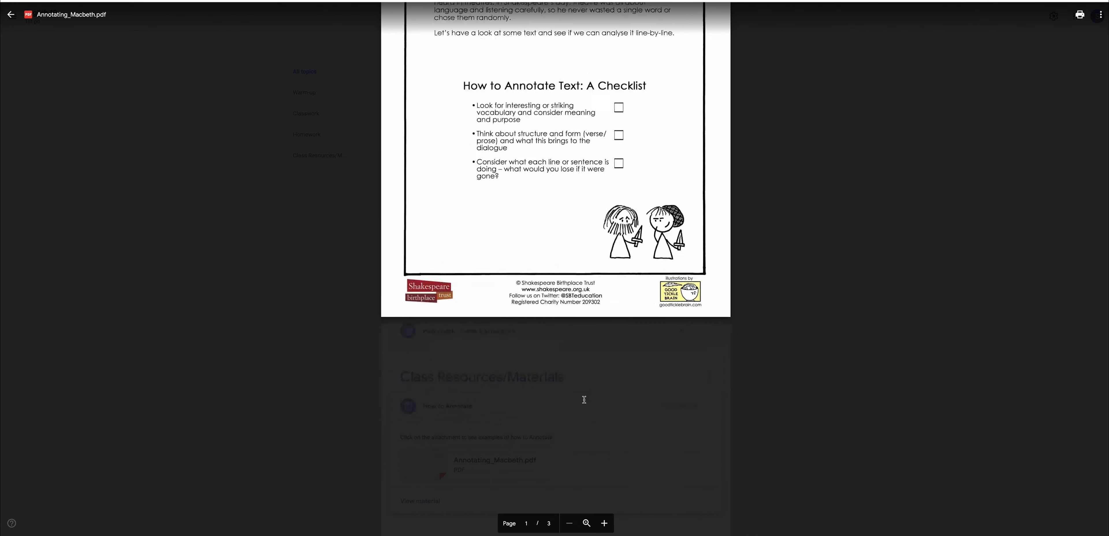
scroll(584, 399, down, 10)
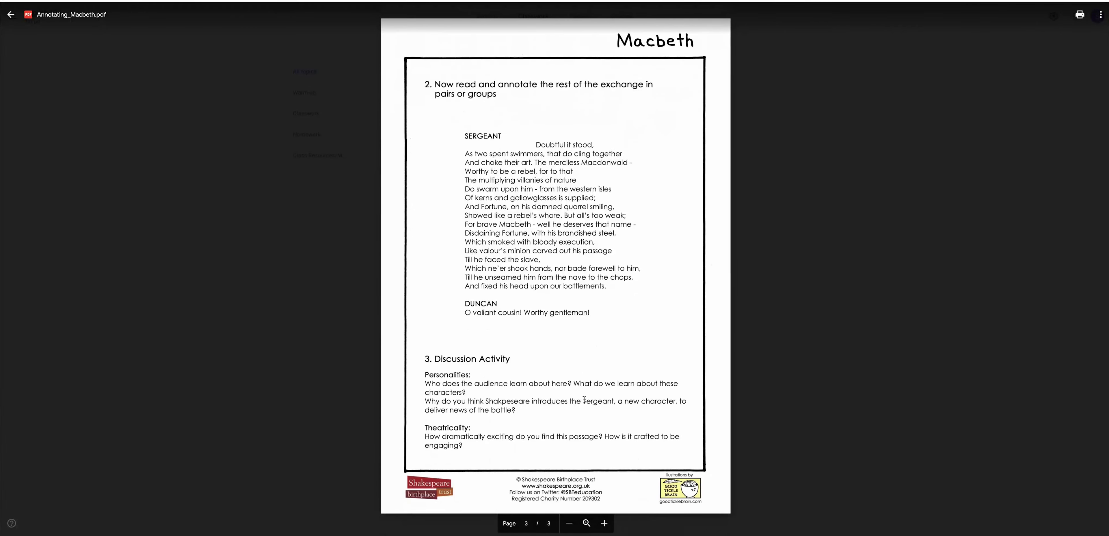
key(Escape)
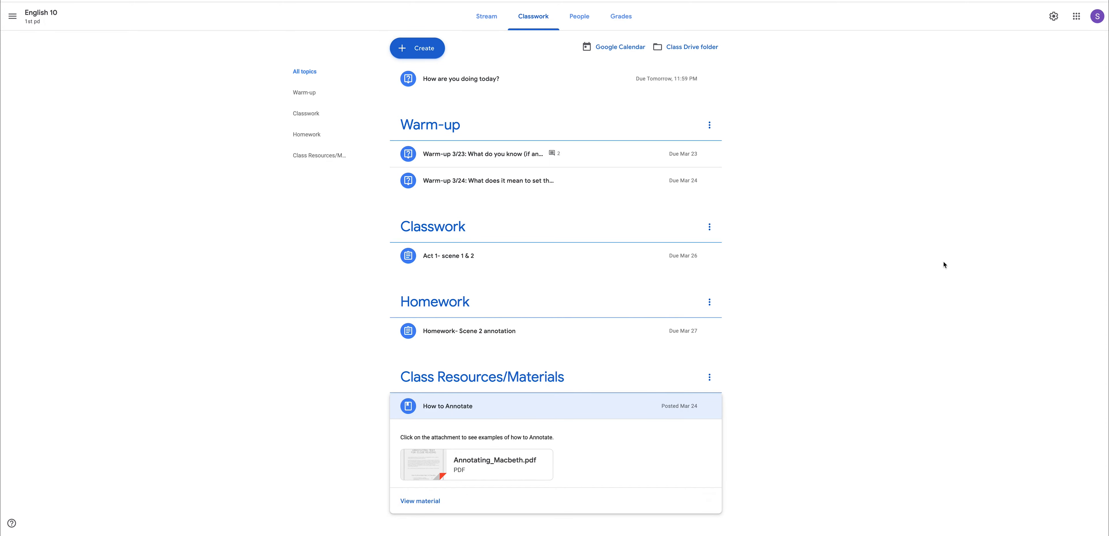
Step: Create a new assignment titled "fake document"
click(401, 49)
click(426, 67)
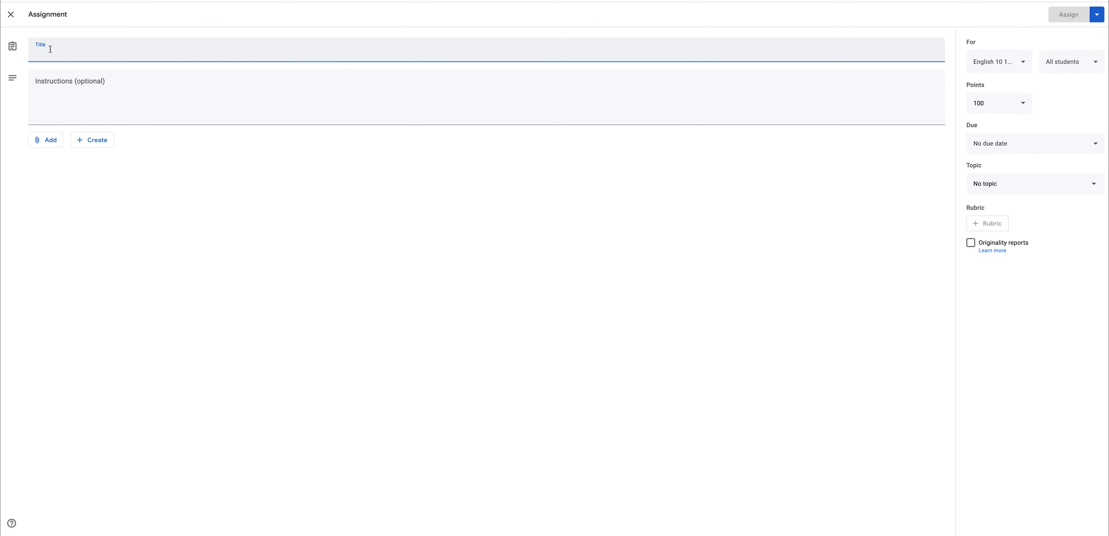
text(fake document)
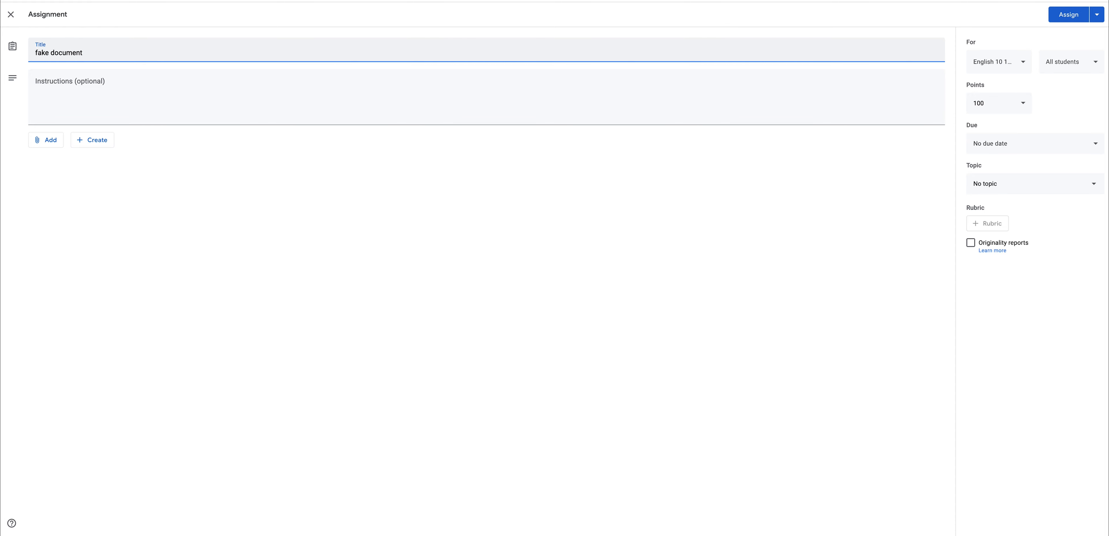
Step: Upload fake document.docx from the computer's Desktop folder as the assignment's attachment
click(38, 140)
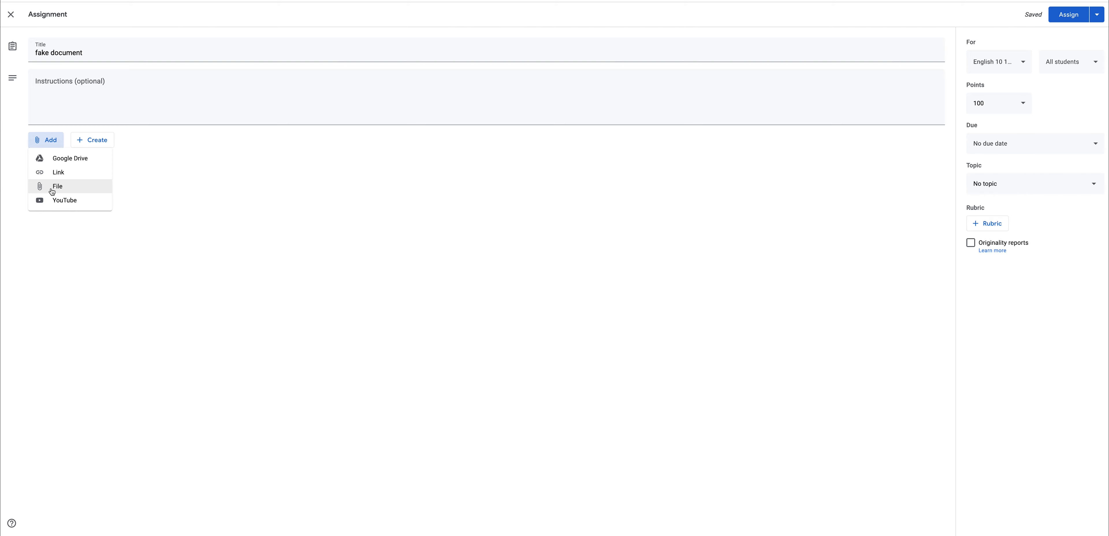
click(52, 192)
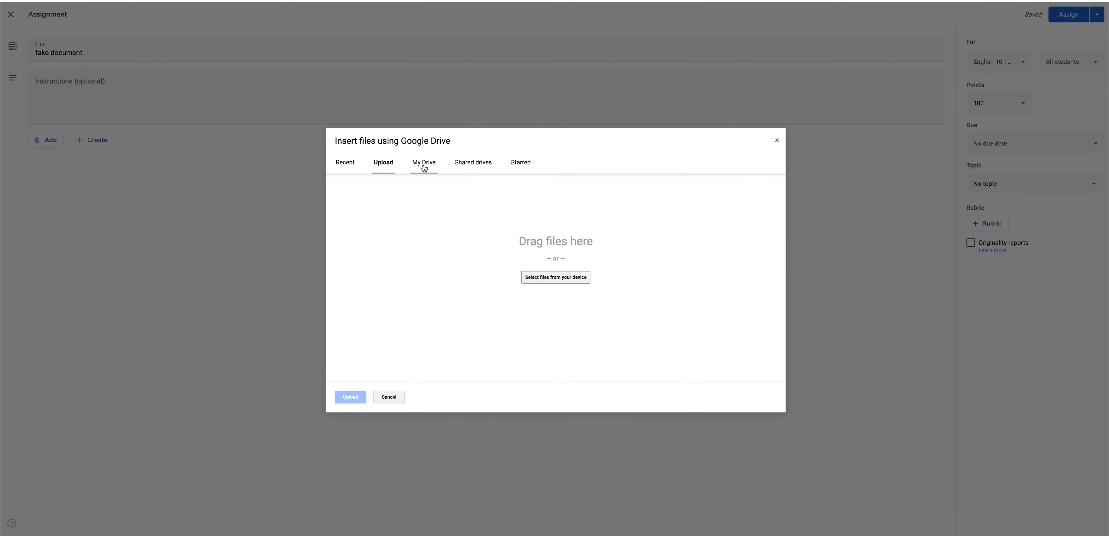
click(550, 279)
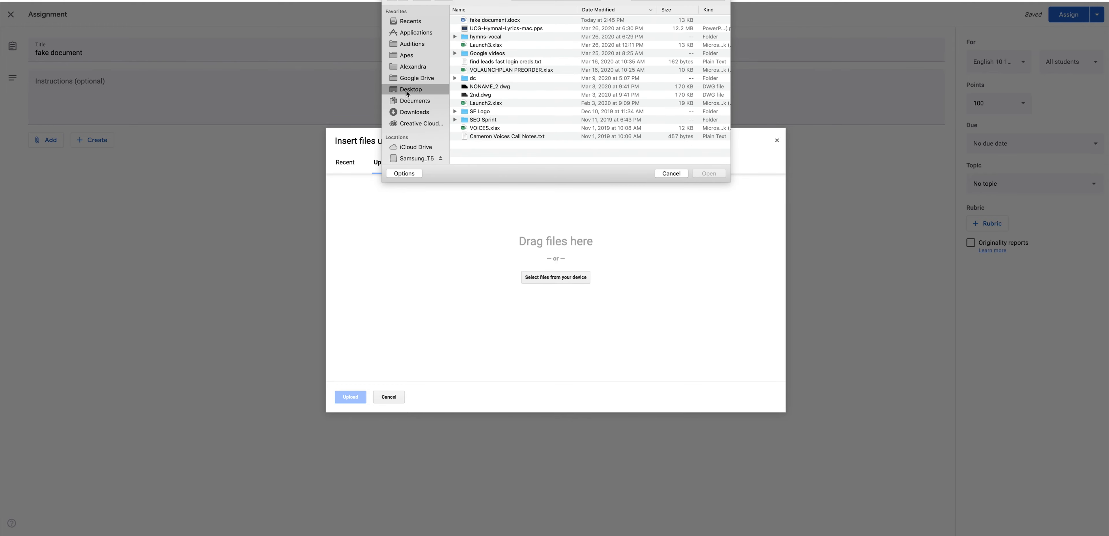
click(484, 20)
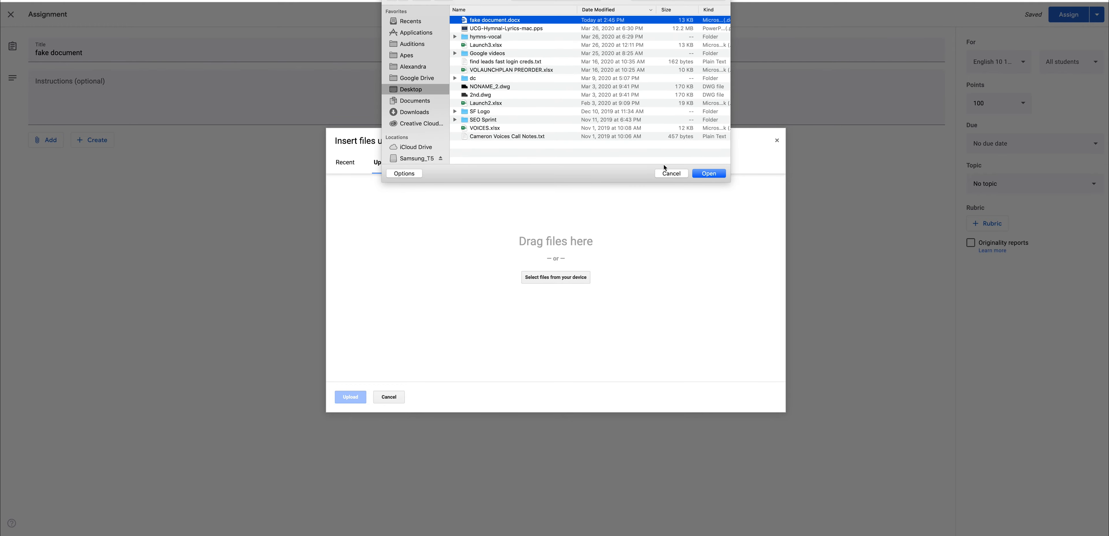
click(706, 173)
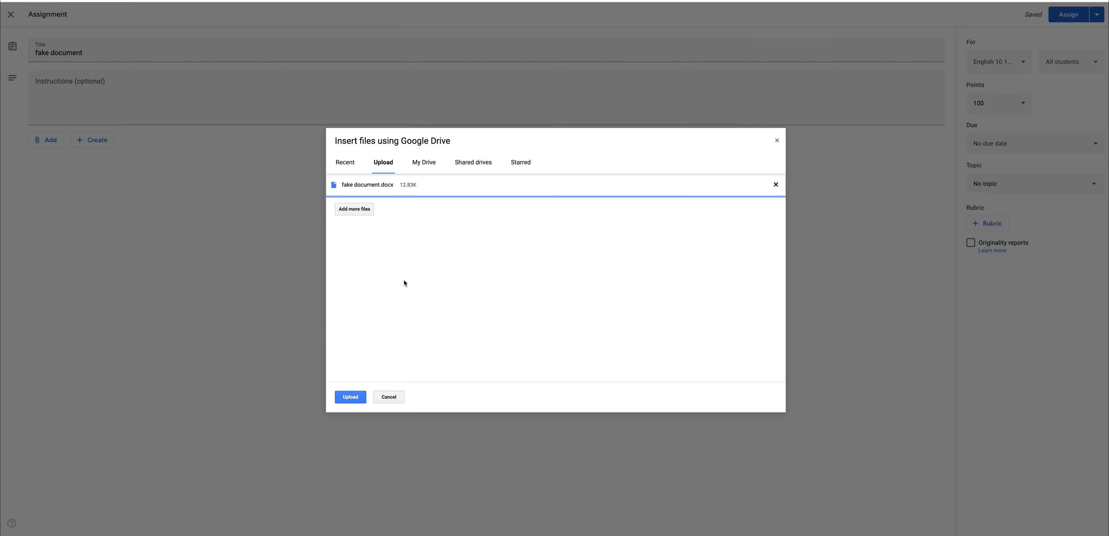
click(350, 397)
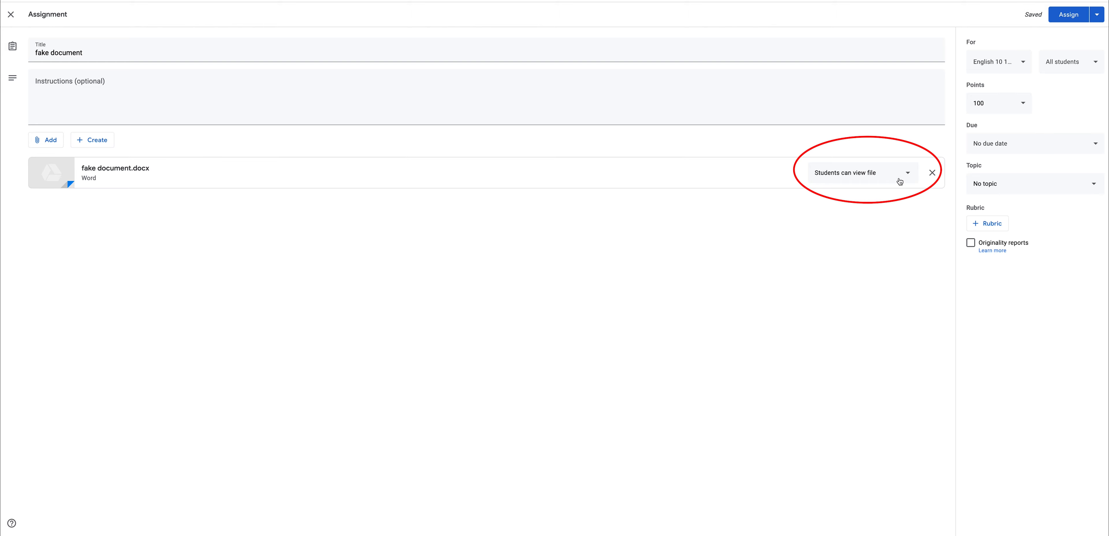
Step: Set the attached fake document.docx to "Make a copy for each student"
click(899, 181)
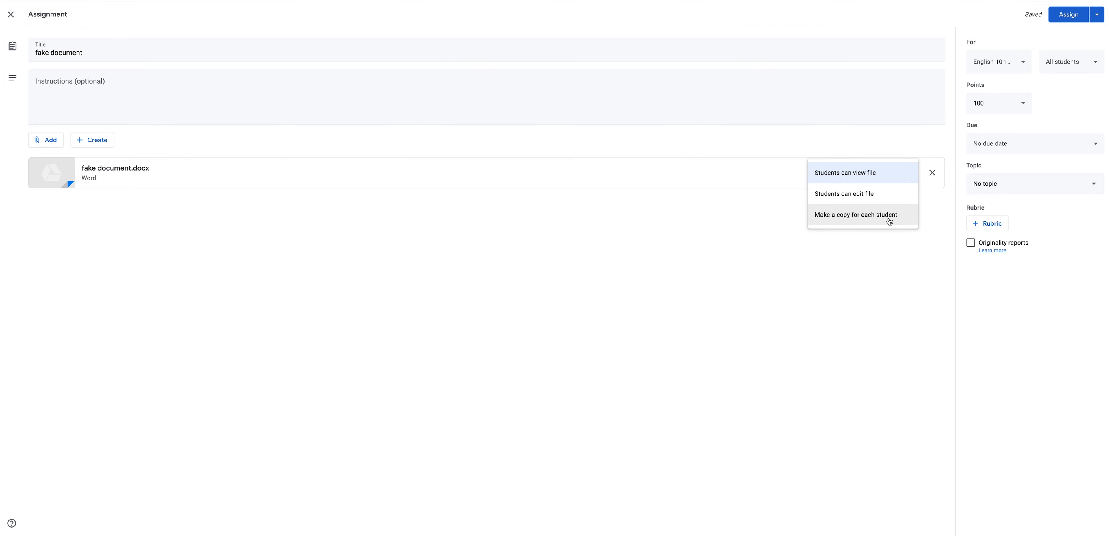
click(835, 216)
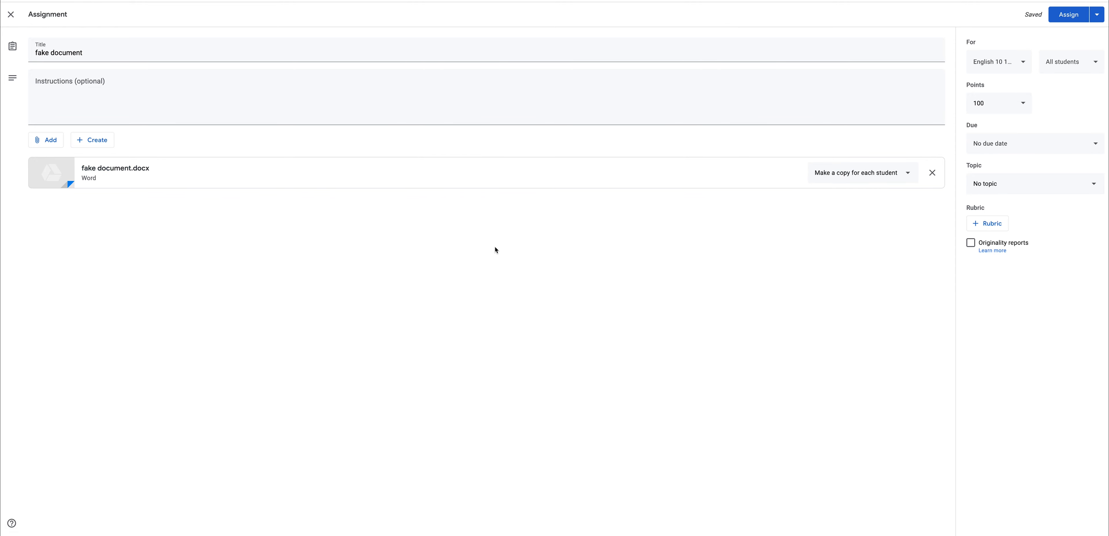
click(896, 176)
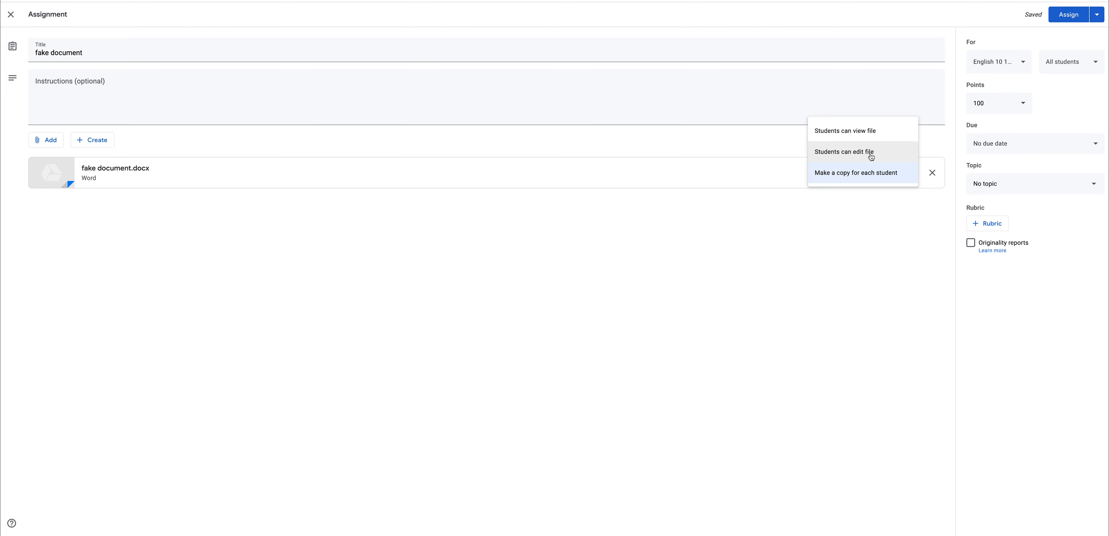
click(867, 181)
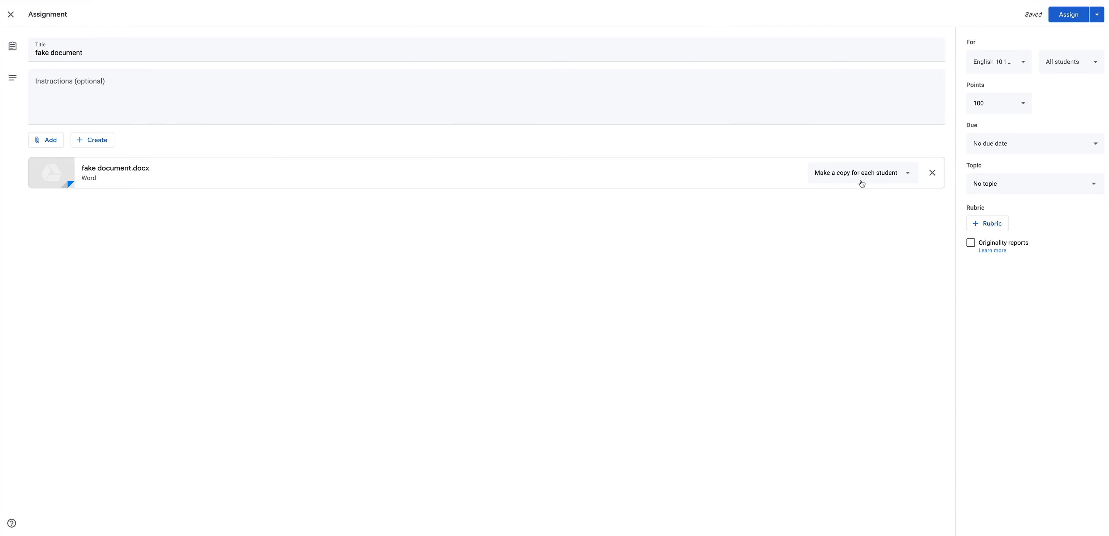
Step: Check the assignment's class and points choices, file it under the Classwork topic, and assign it
click(1012, 66)
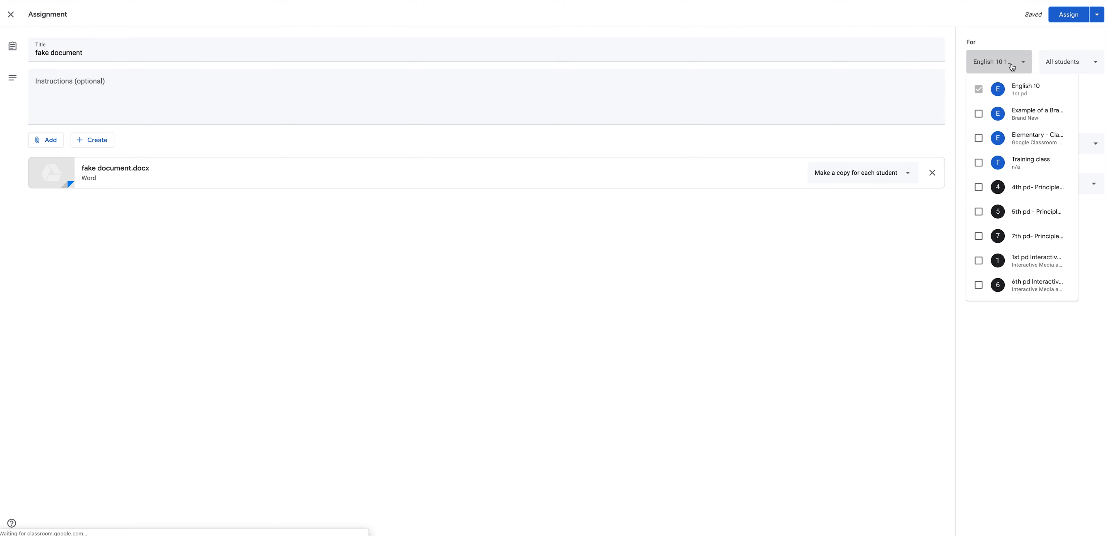
click(1013, 67)
click(995, 103)
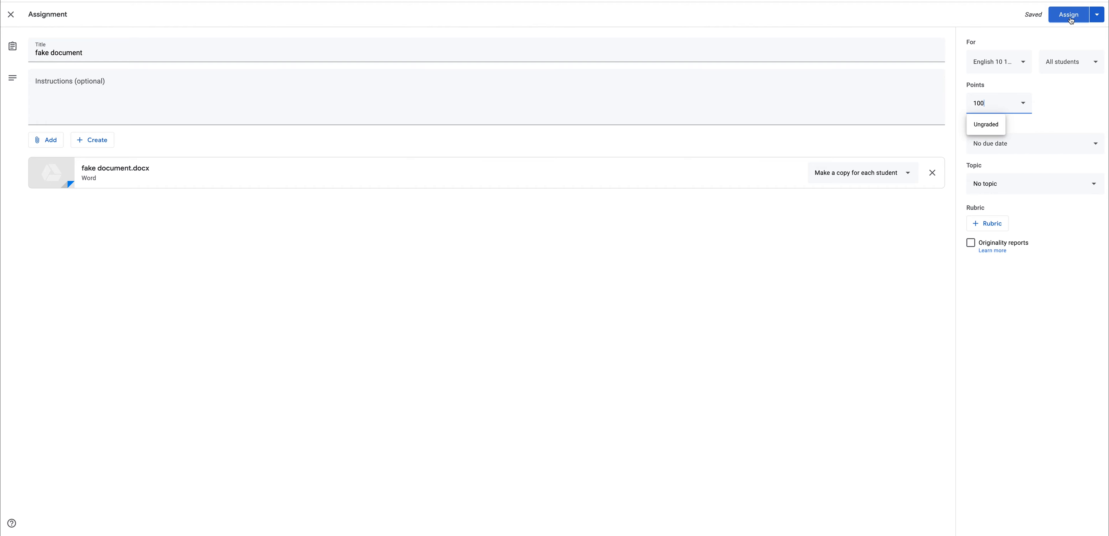
click(1015, 180)
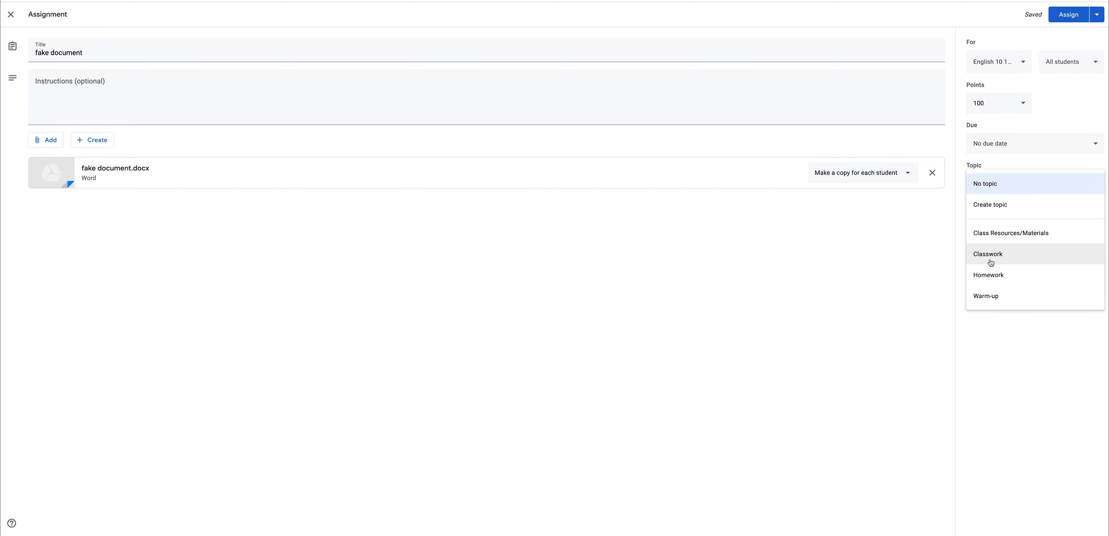
click(992, 259)
click(1069, 14)
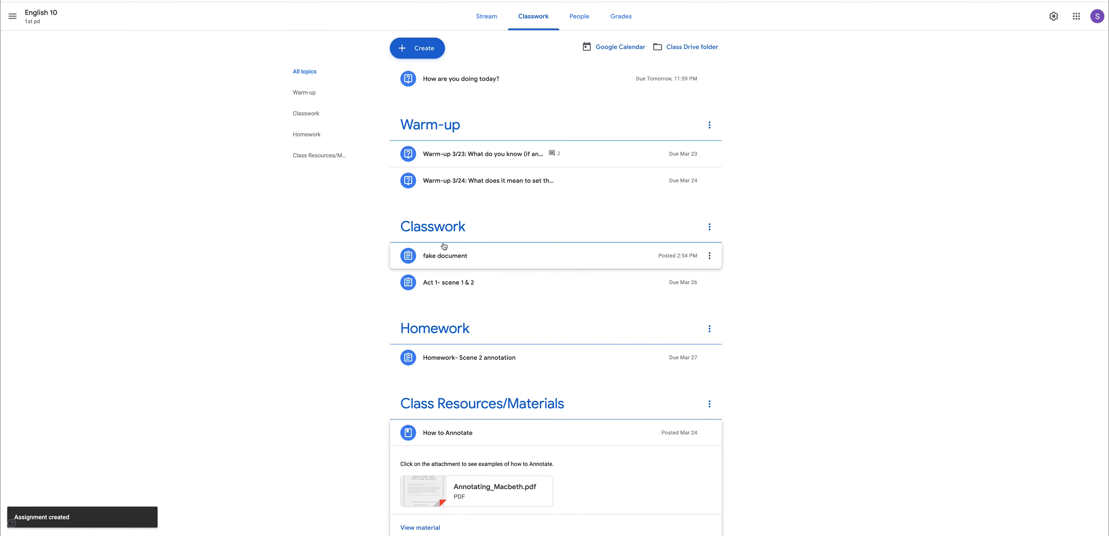
Step: Open fake document.docx from the posted assignment in a new window and bring it up for editing in Google Docs
click(445, 258)
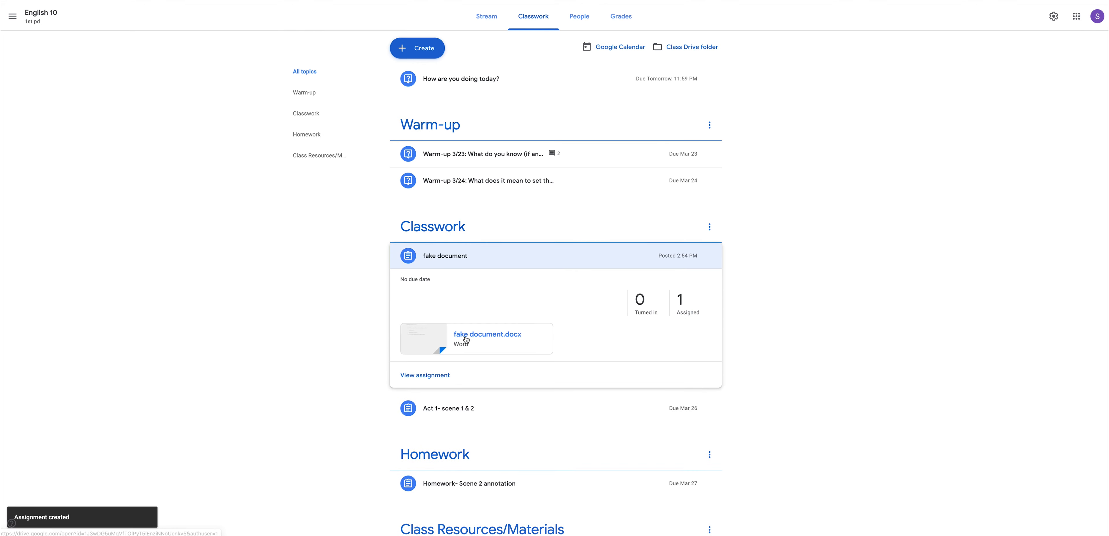
click(487, 336)
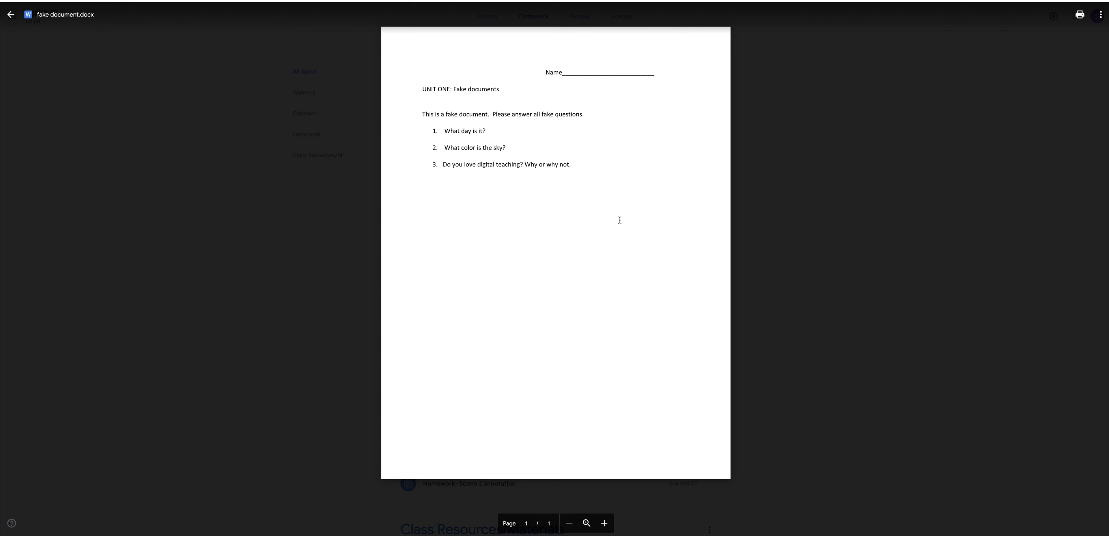
click(1100, 16)
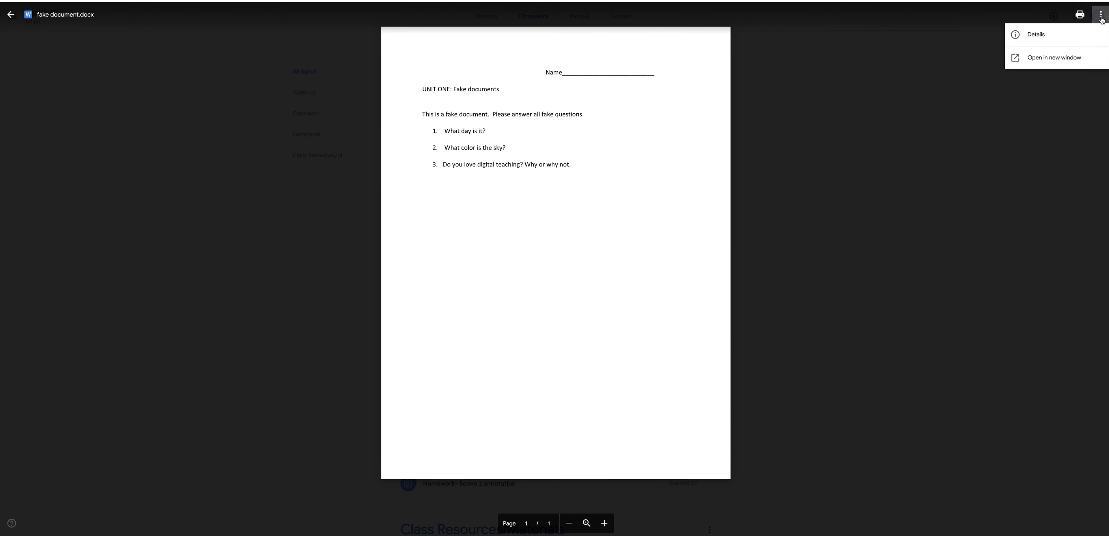
click(1050, 63)
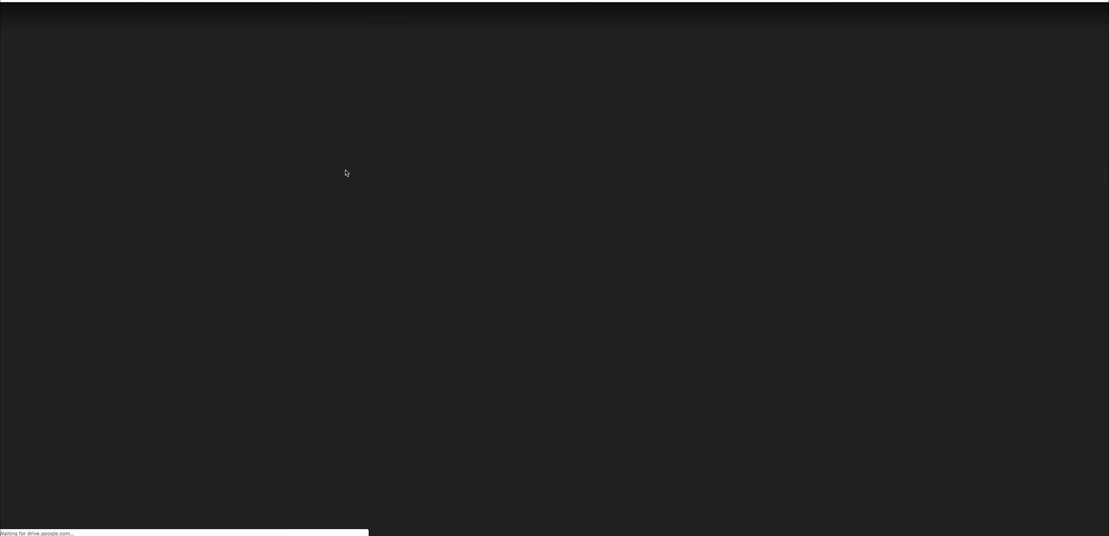
click(542, 17)
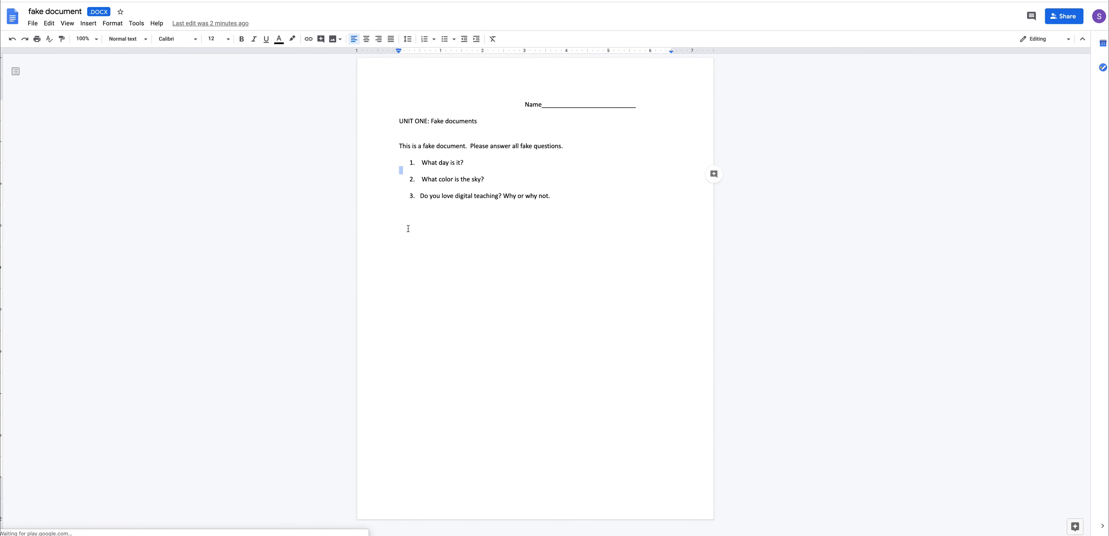
Step: Enter the placeholder answers "lkljkljkljlk" under question 1 and "hkjkhjk" under question 2
click(403, 170)
text(lkljkljkljlk)
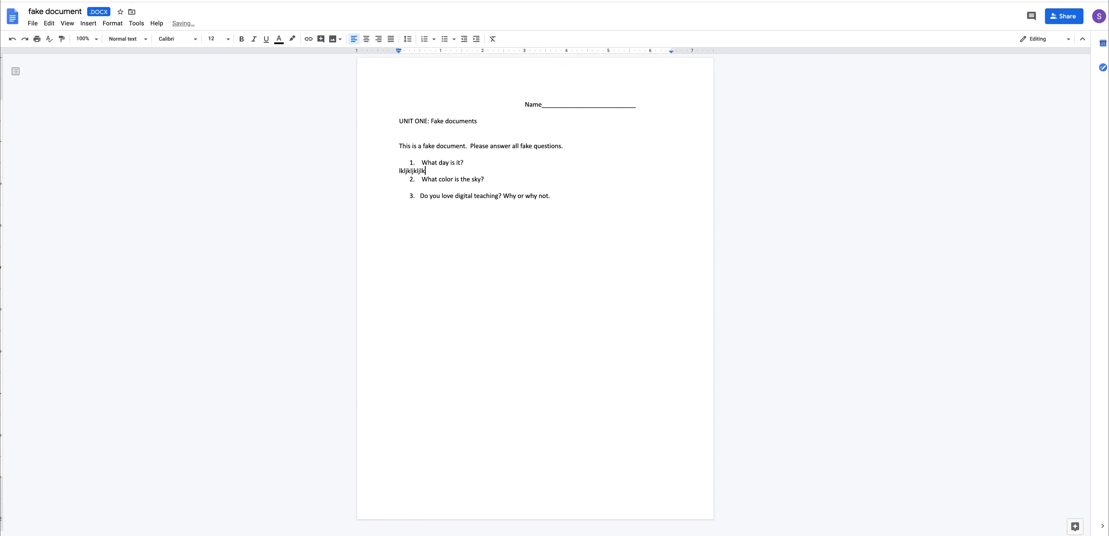
click(438, 188)
text(hkjkhjk)
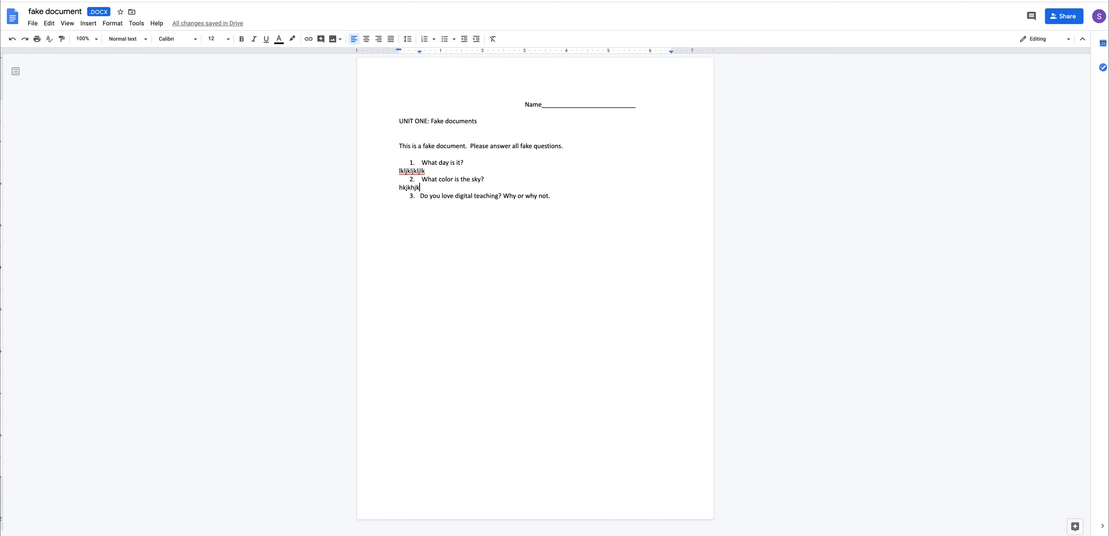
Step: Close the edited document and its preview, and create a blank Google Docs document from Google Drive
key(super+w)
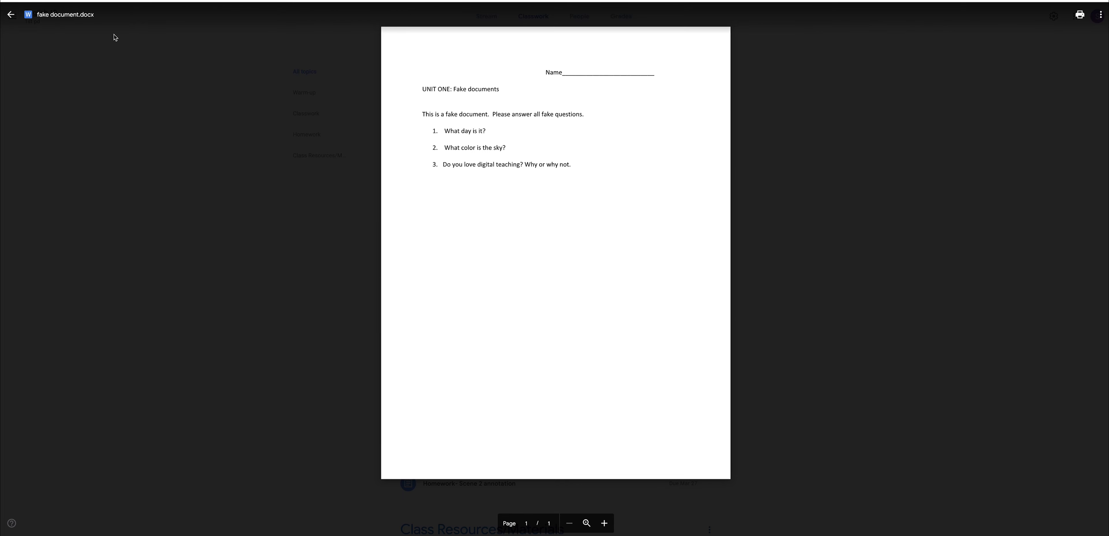
click(11, 14)
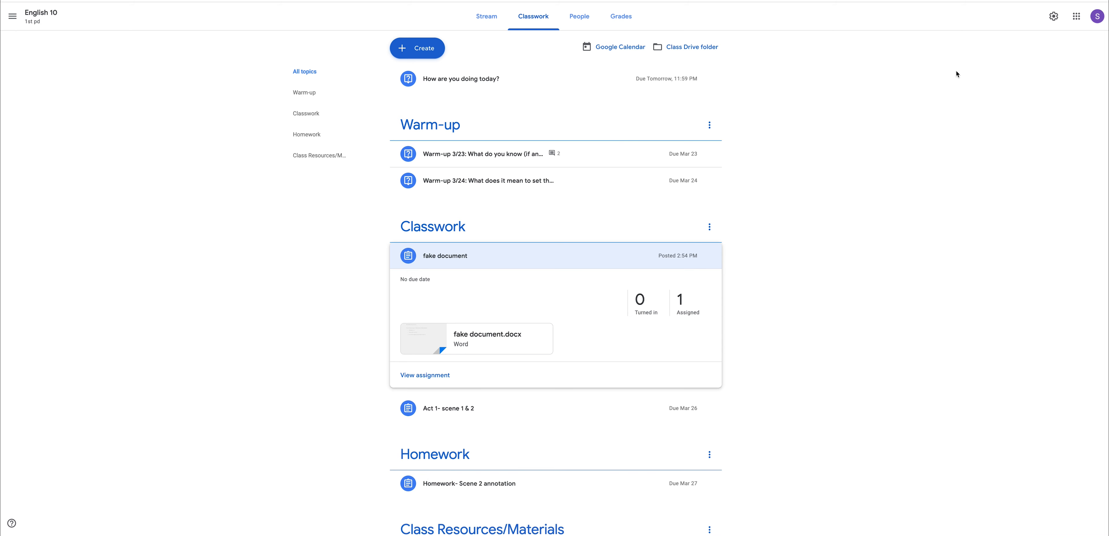
click(1076, 22)
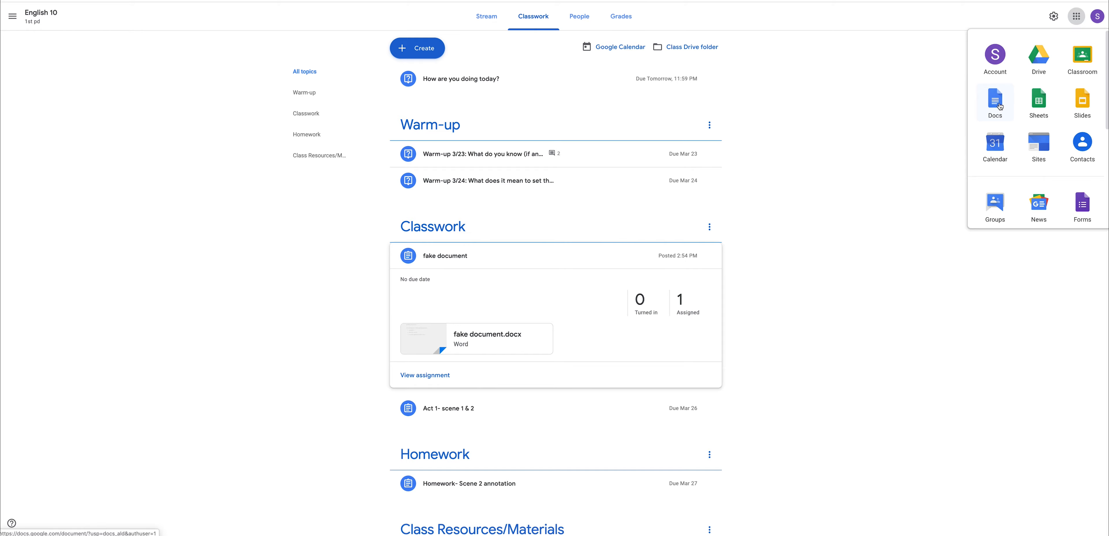
click(1039, 60)
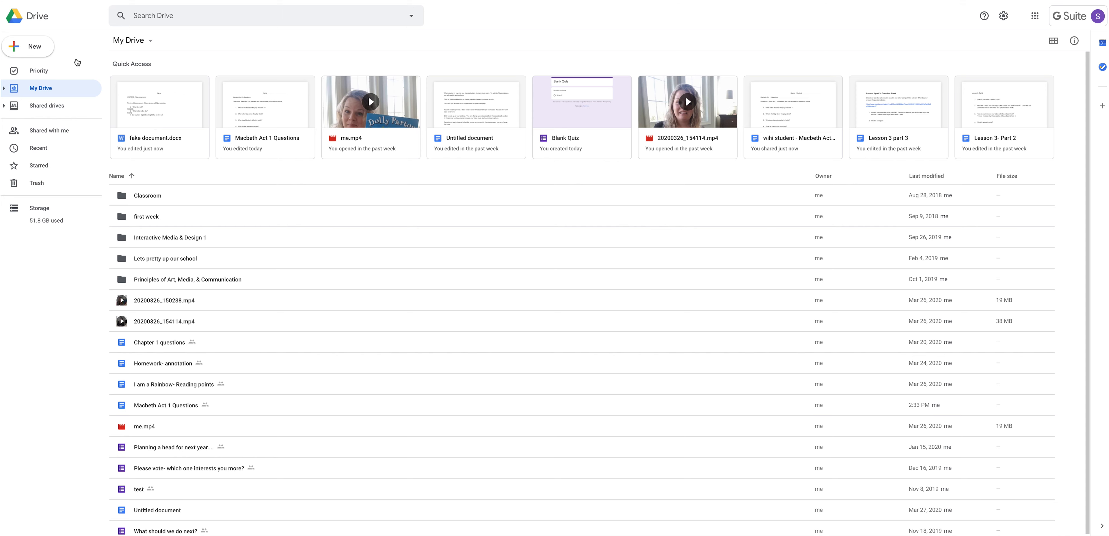
click(16, 51)
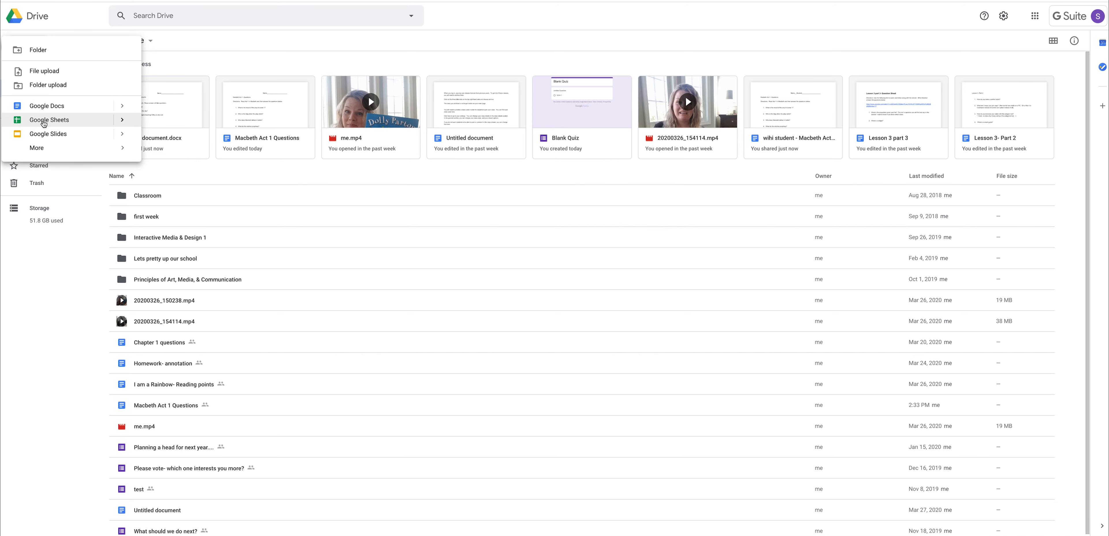
click(65, 108)
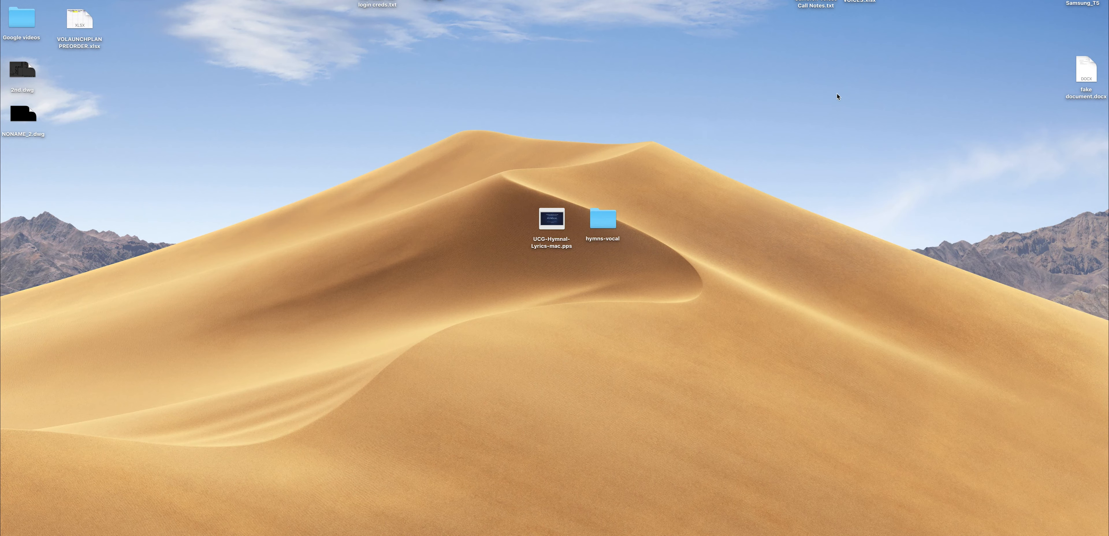
Step: Open fake document.docx from the desktop in Word and copy all of its text into the blank Google Docs document
click(1086, 81)
key(super+o)
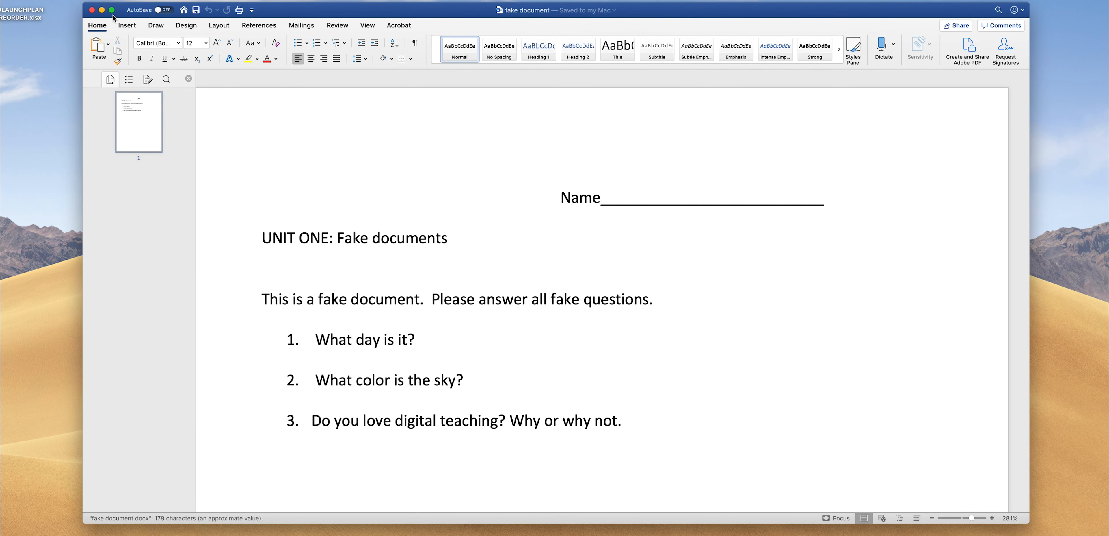
drag(405, 162, 711, 426)
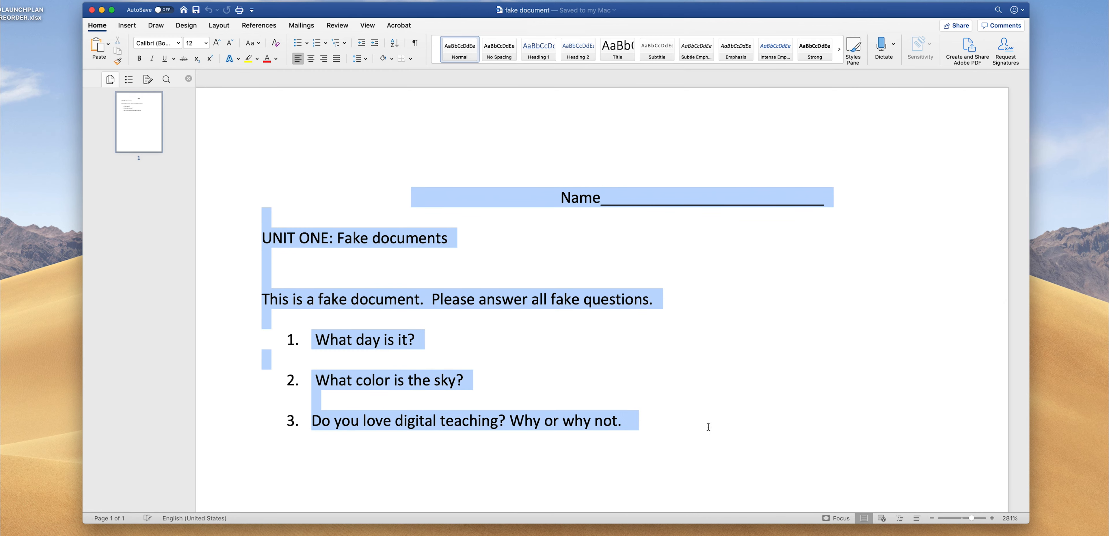
right_click(364, 242)
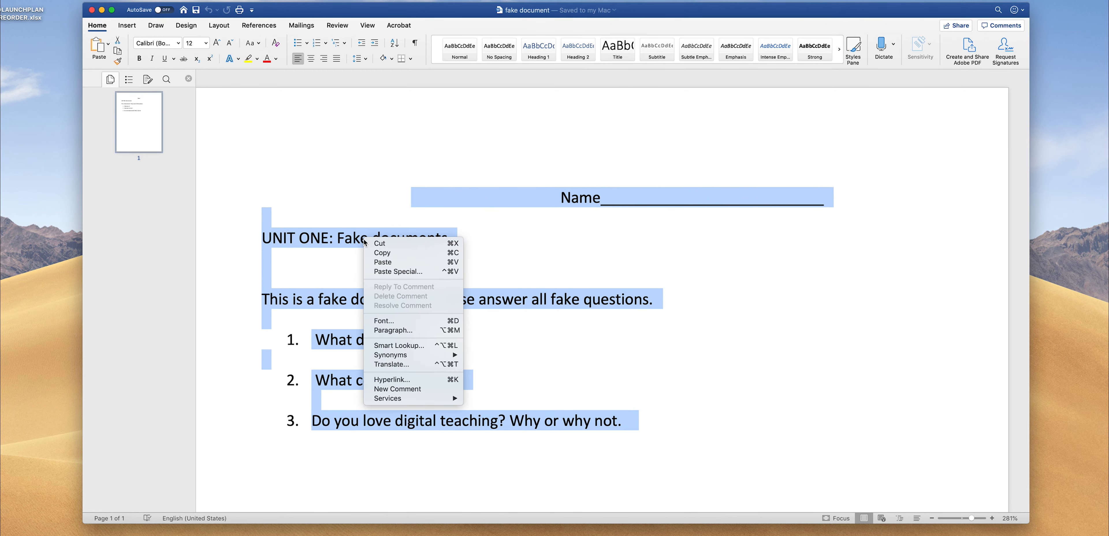
click(379, 253)
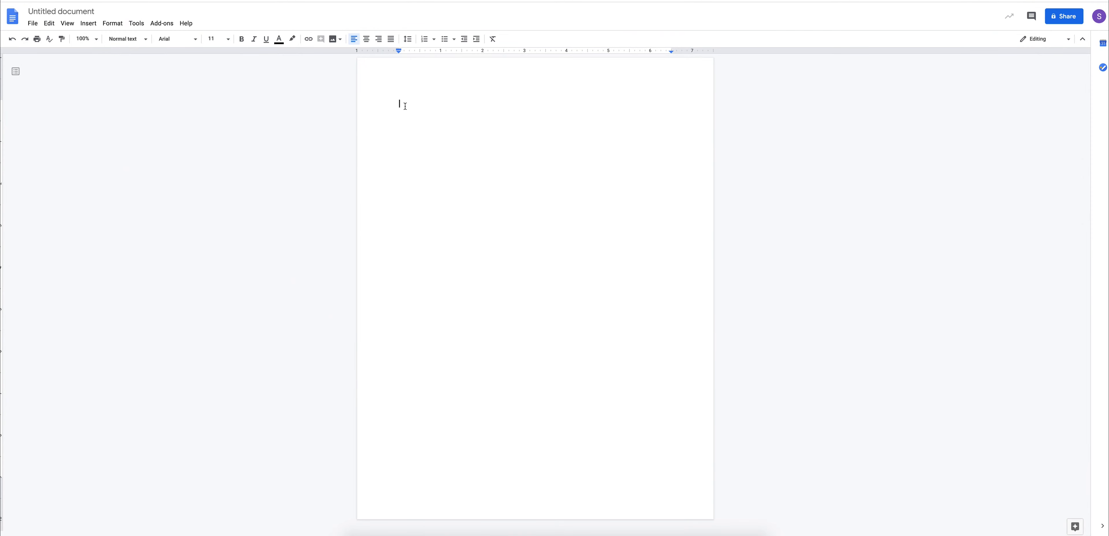
key(ctrl+v)
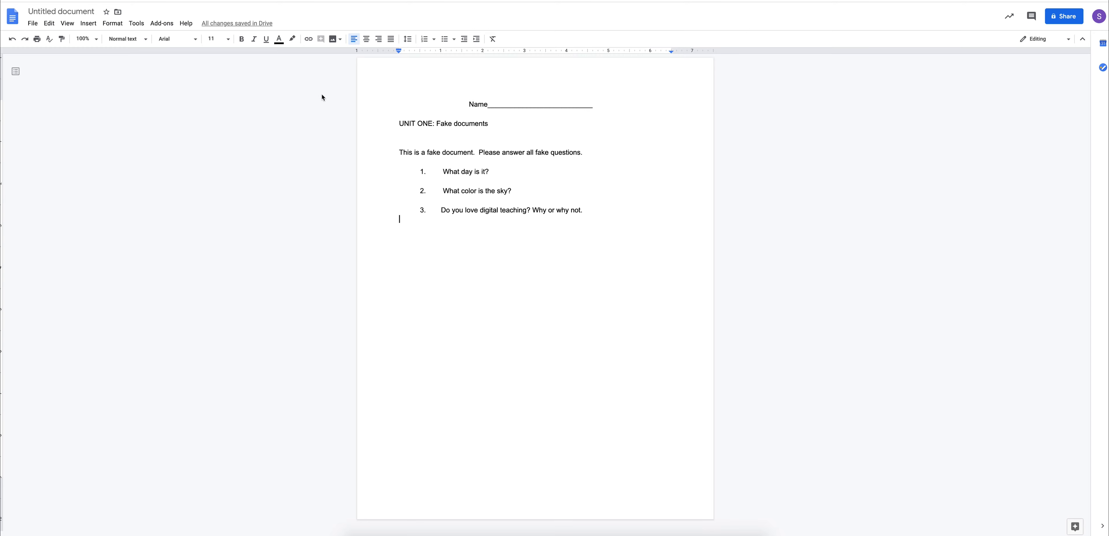
Step: Rename the new Google Docs document "fake document example"
click(54, 15)
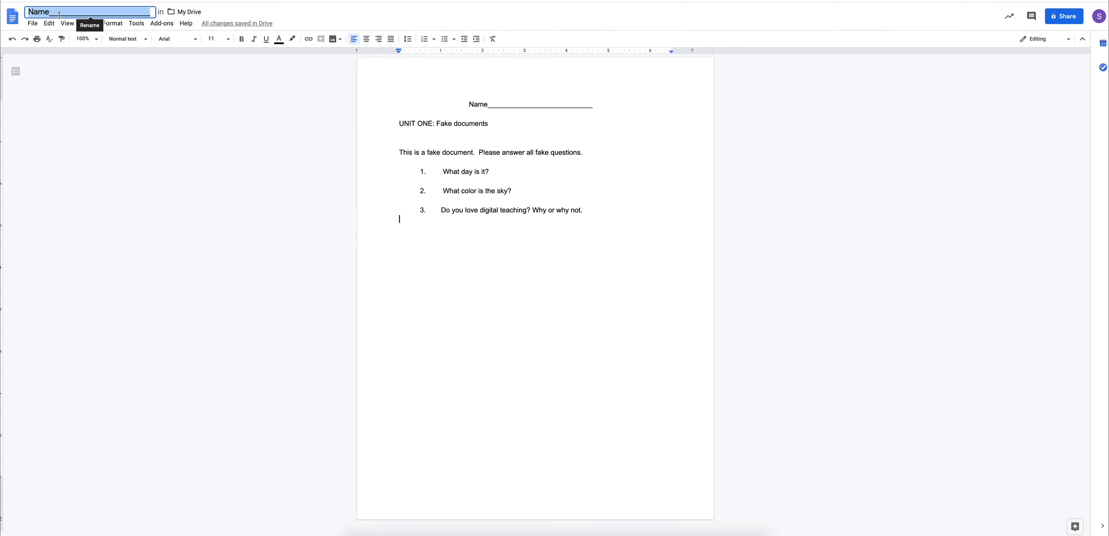
text(fake do)
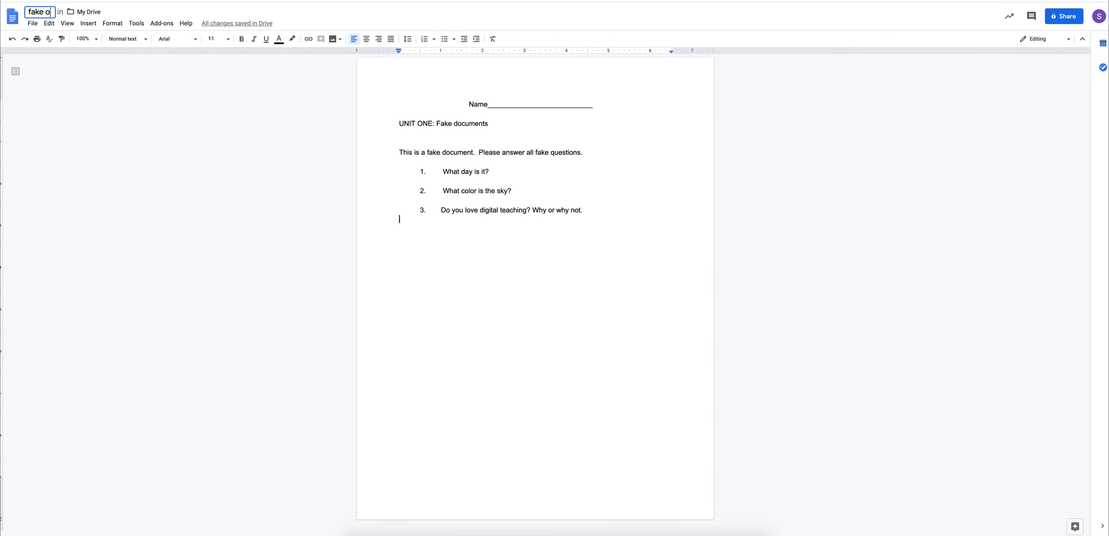
text(cument example)
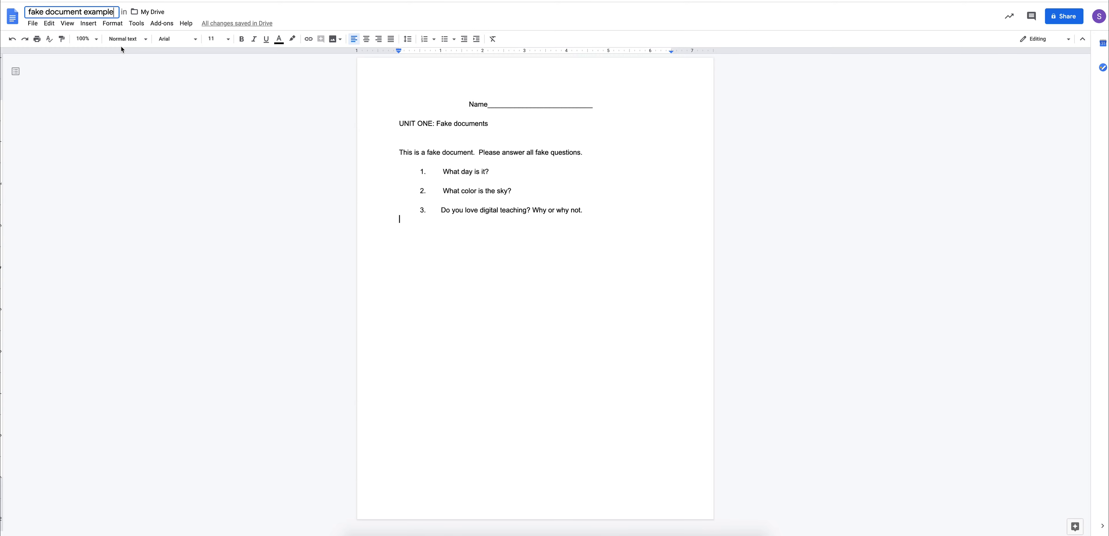
key(Return)
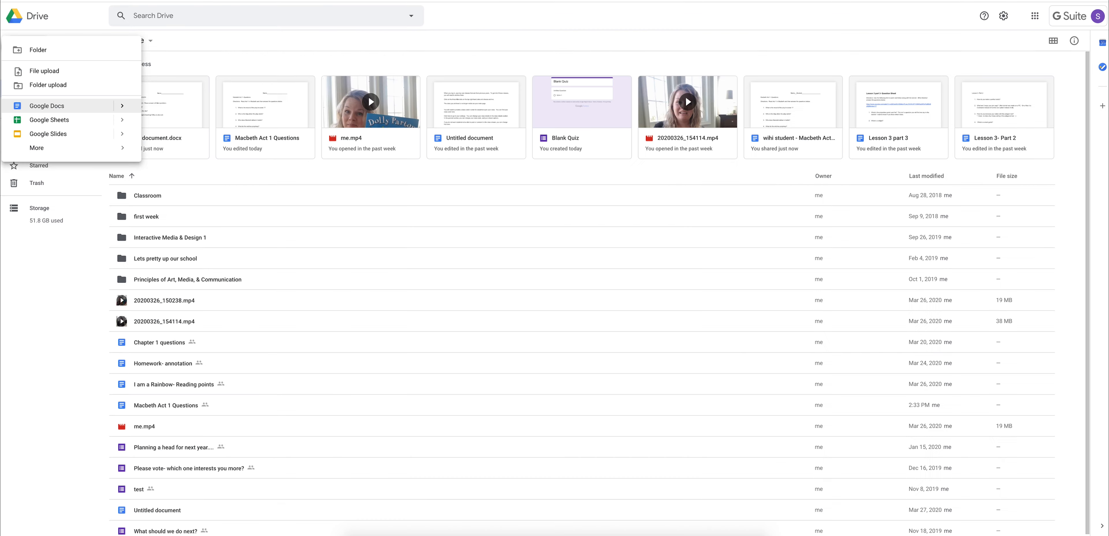
Step: Return to the English 10 Classwork page in Google Classroom and start a new assignment titled "fake document 2"
click(303, 145)
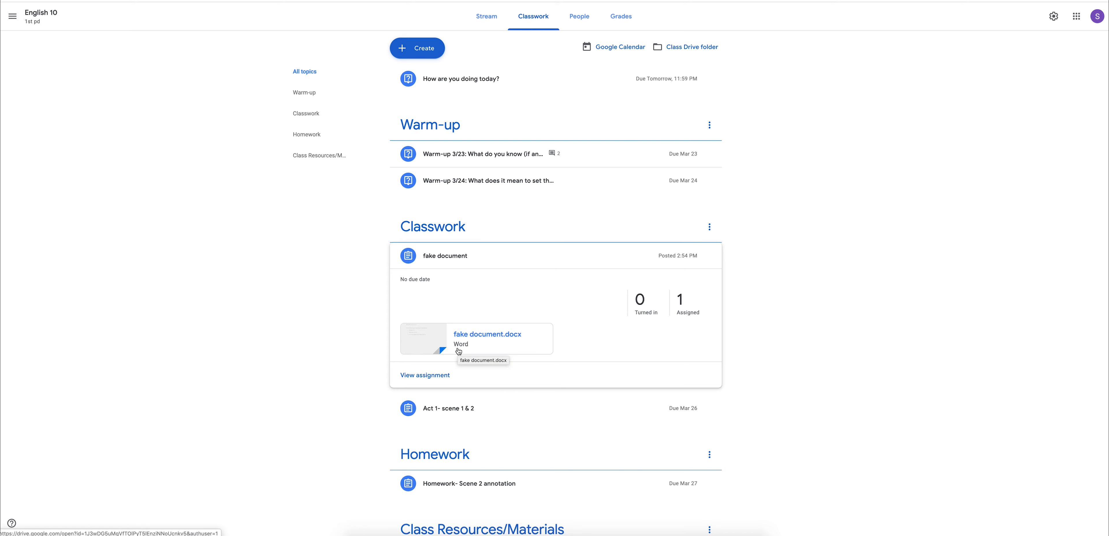
click(420, 48)
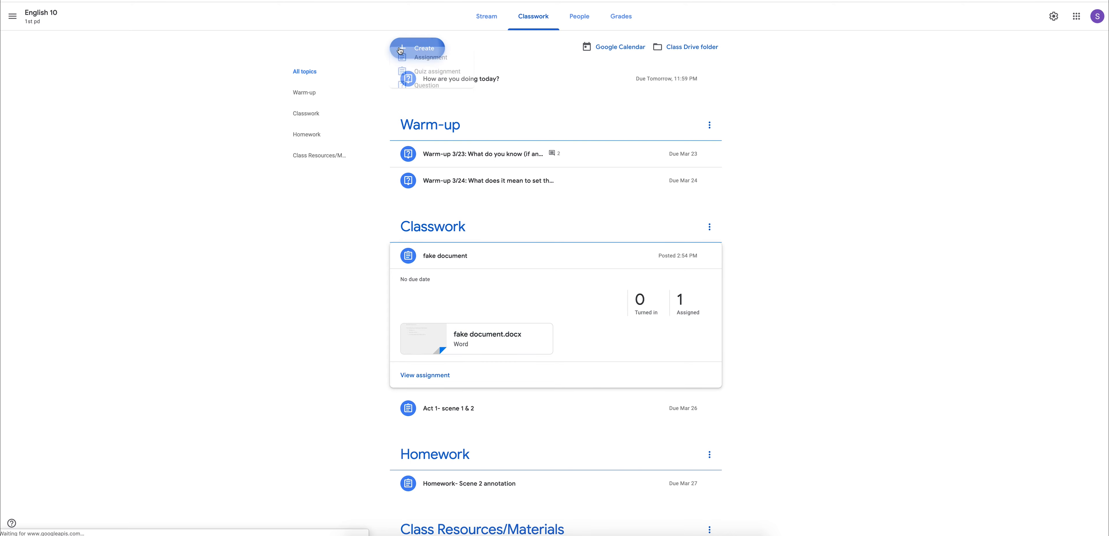
click(425, 72)
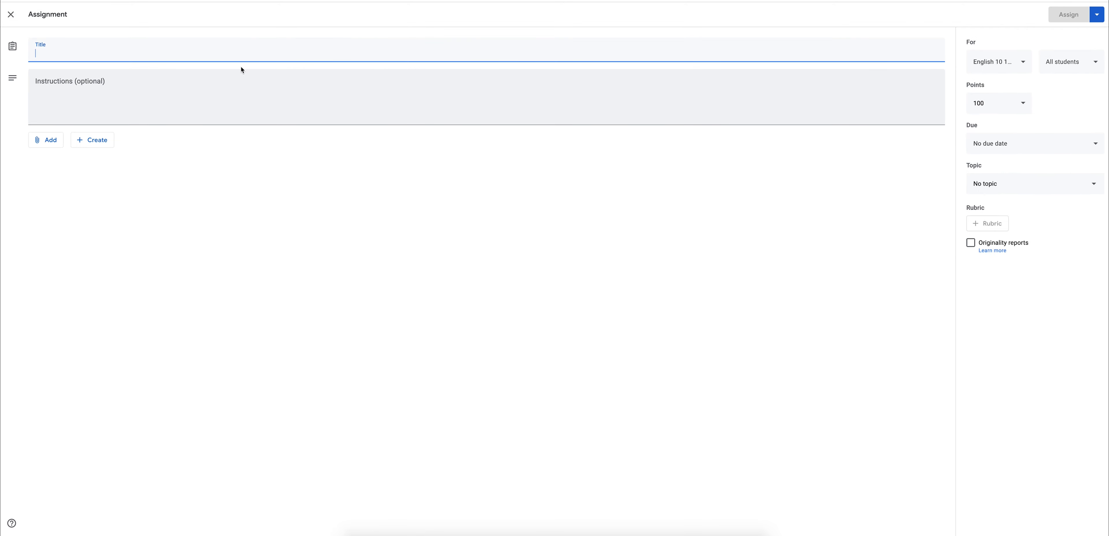
text(fake do)
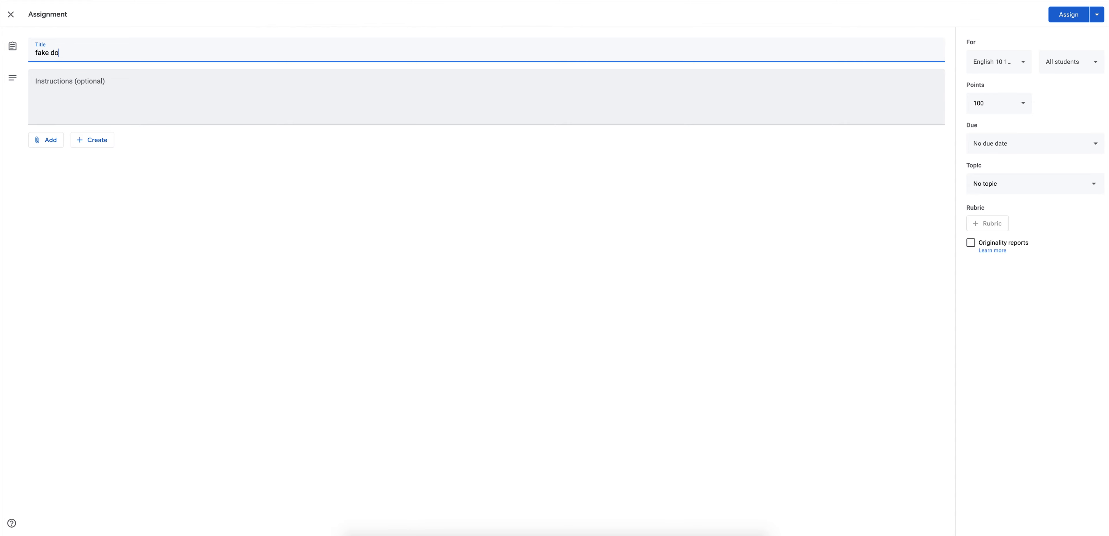
text(cument 2)
Step: Attach the Google Docs file "fake document example" from Google Drive to the assignment
click(46, 140)
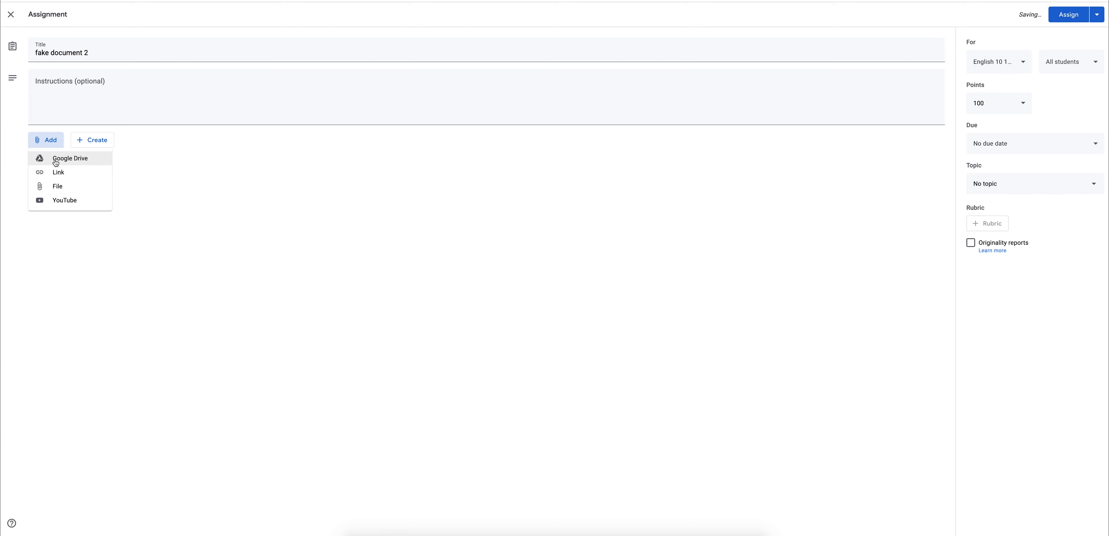
click(55, 163)
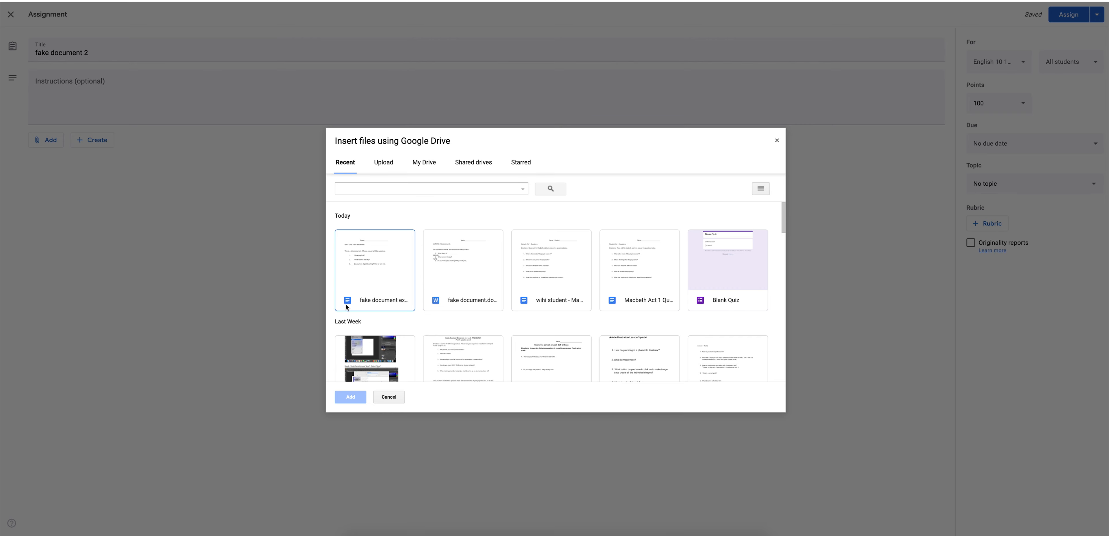
click(367, 261)
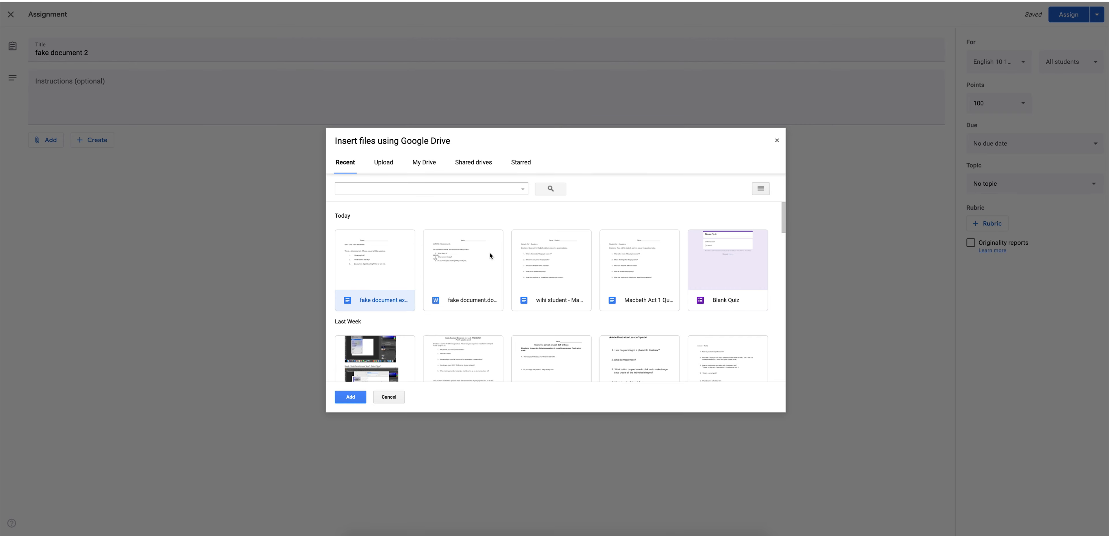
click(349, 397)
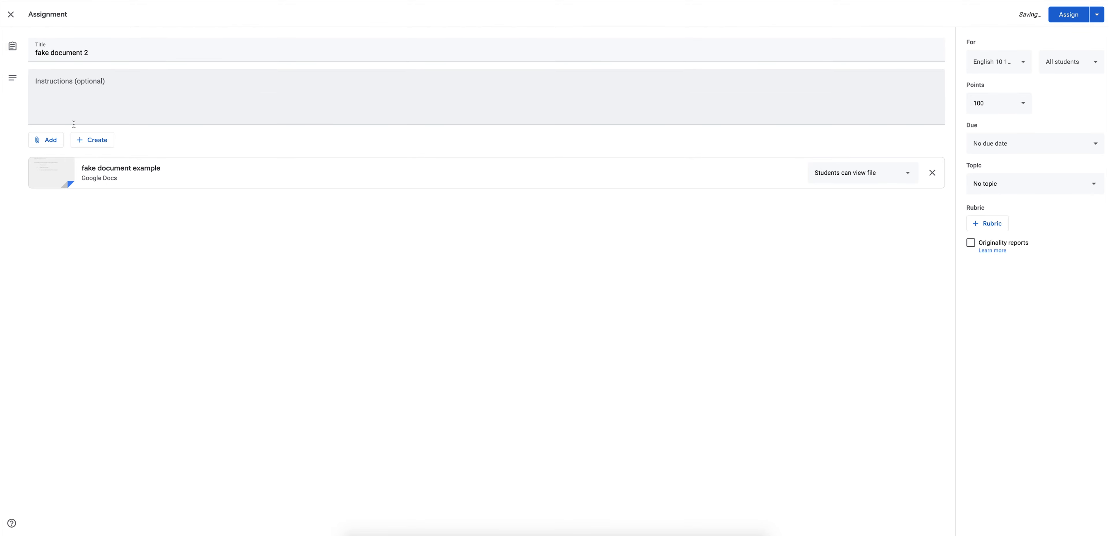
Step: File the "fake document 2" assignment under the Classwork topic and assign it
click(996, 190)
click(993, 263)
click(1070, 15)
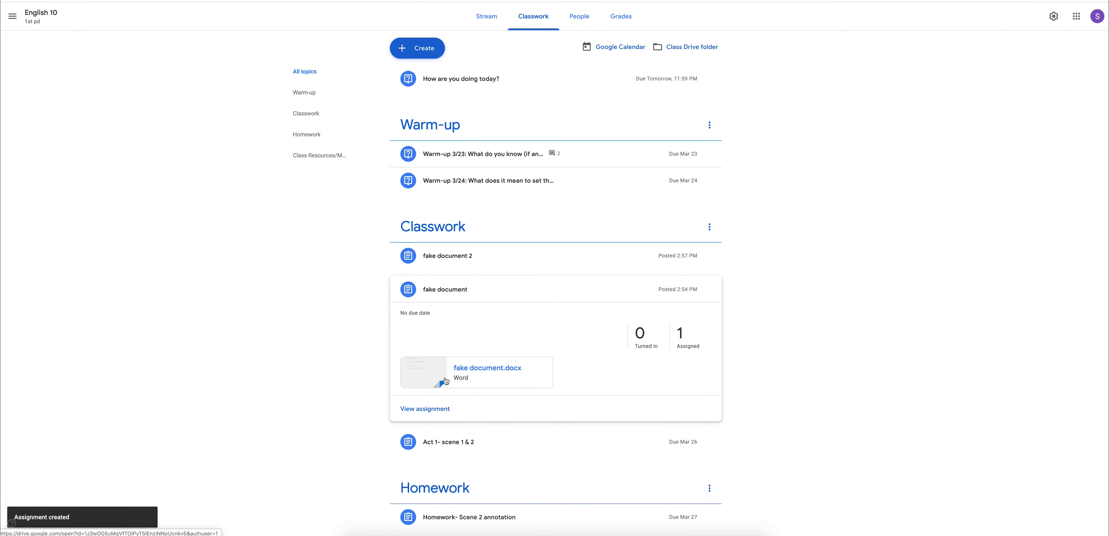
Step: Expand the posted "fake document 2" assignment and check its attached "fake document example" file
click(411, 258)
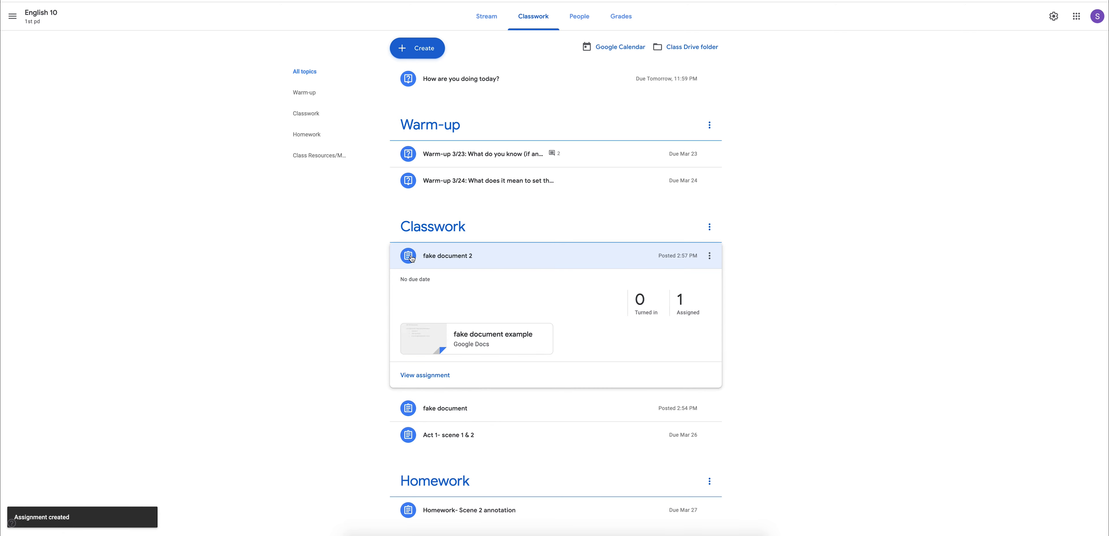
click(471, 338)
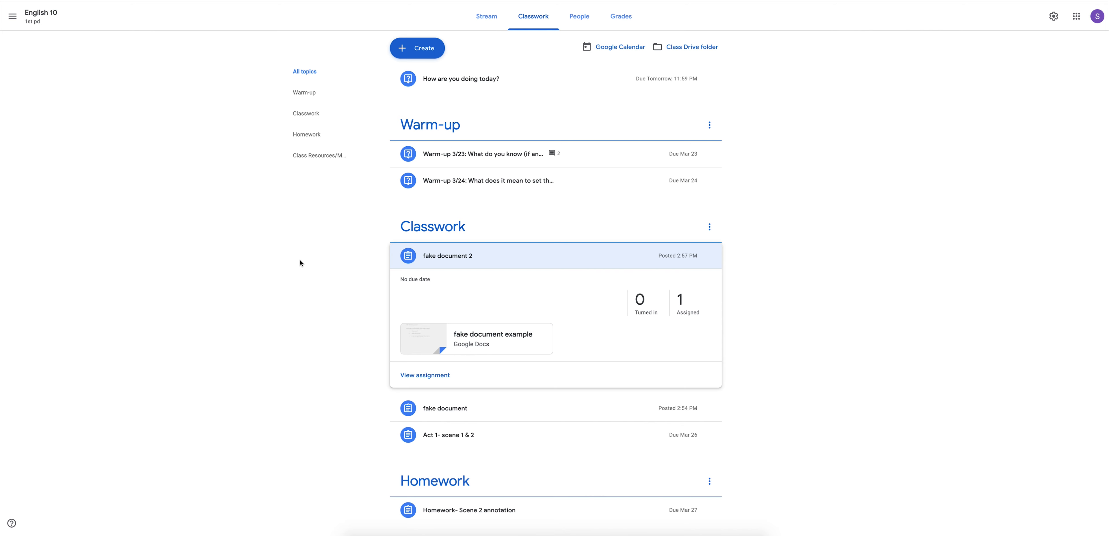
click(299, 258)
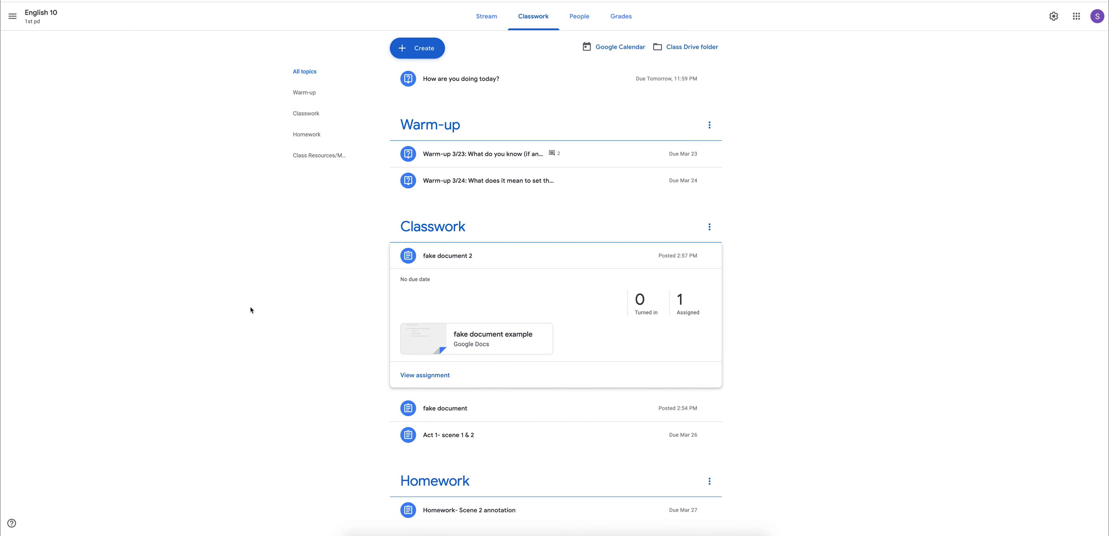
Step: Start another new assignment in the English 10 class with the title "assignment"
click(417, 48)
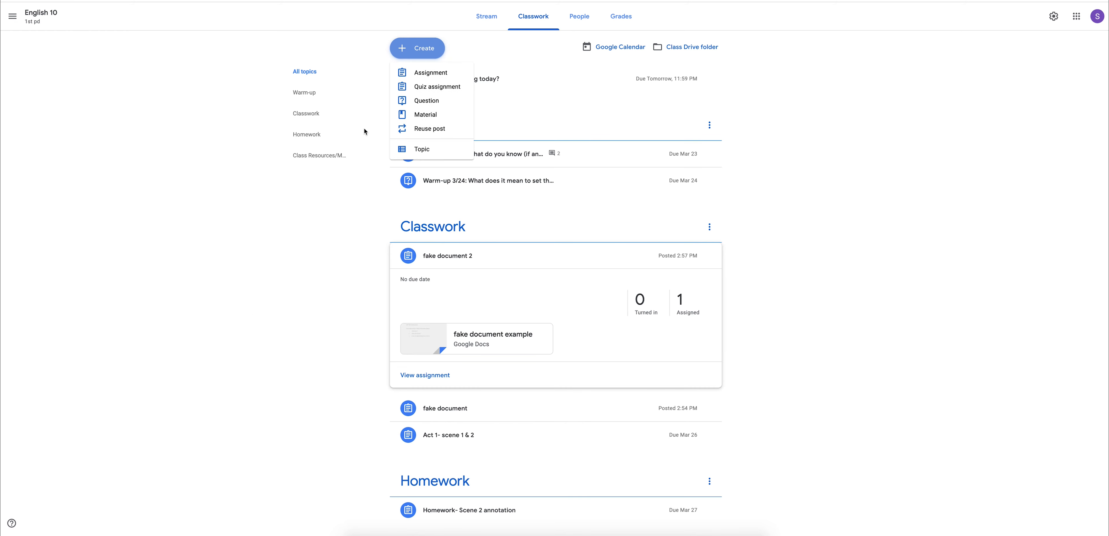
click(414, 73)
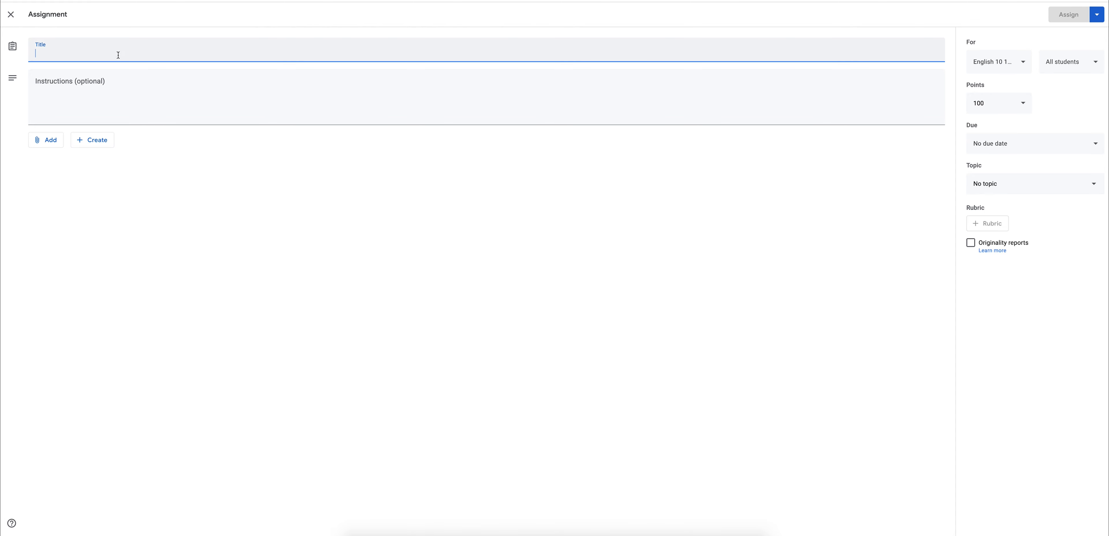
text(assignment)
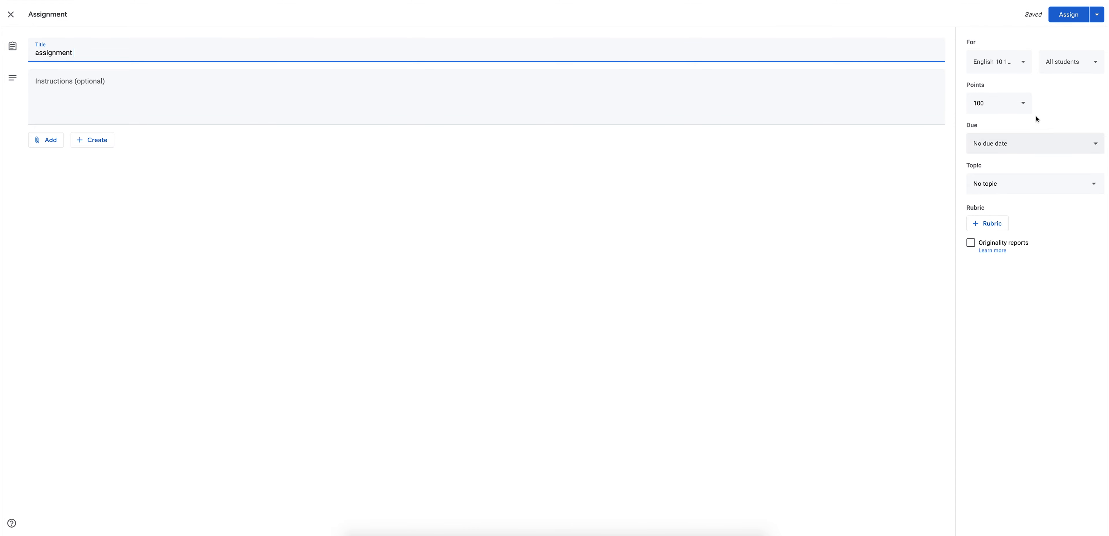
Step: Look at the assignment's scheduling date and time options without scheduling it, and save it as a draft
click(1097, 15)
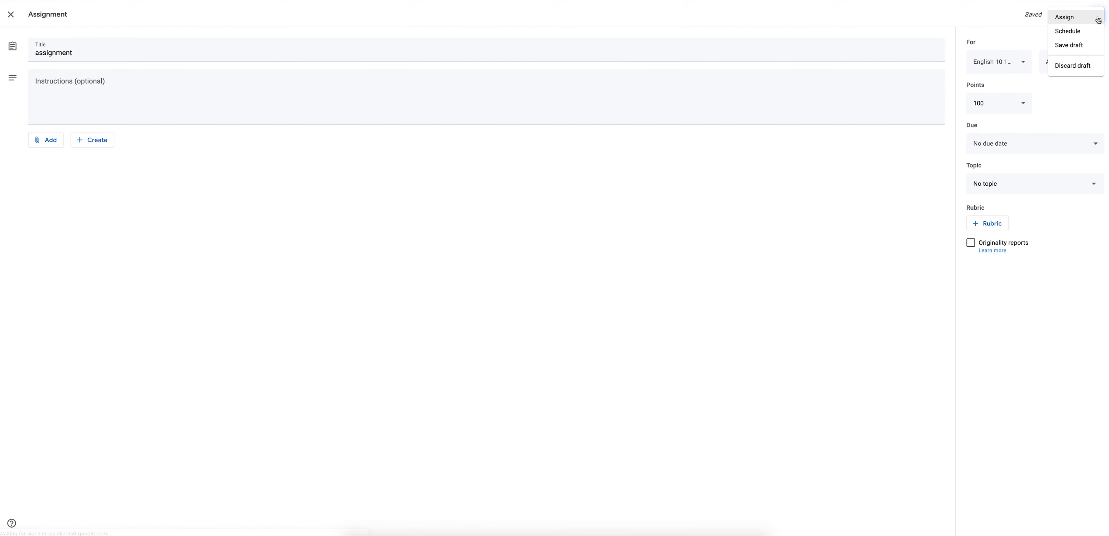
click(1068, 32)
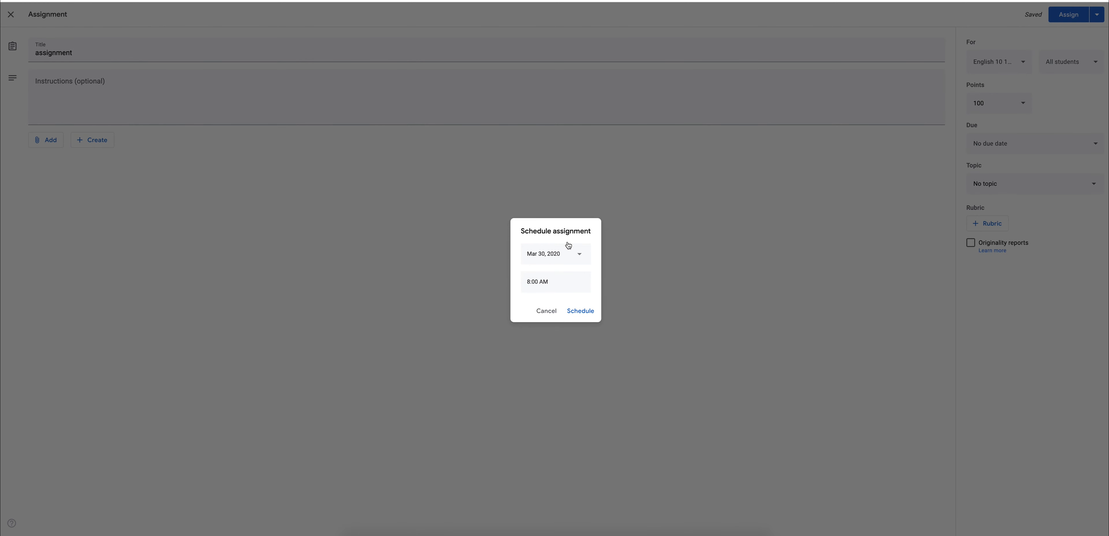
click(546, 311)
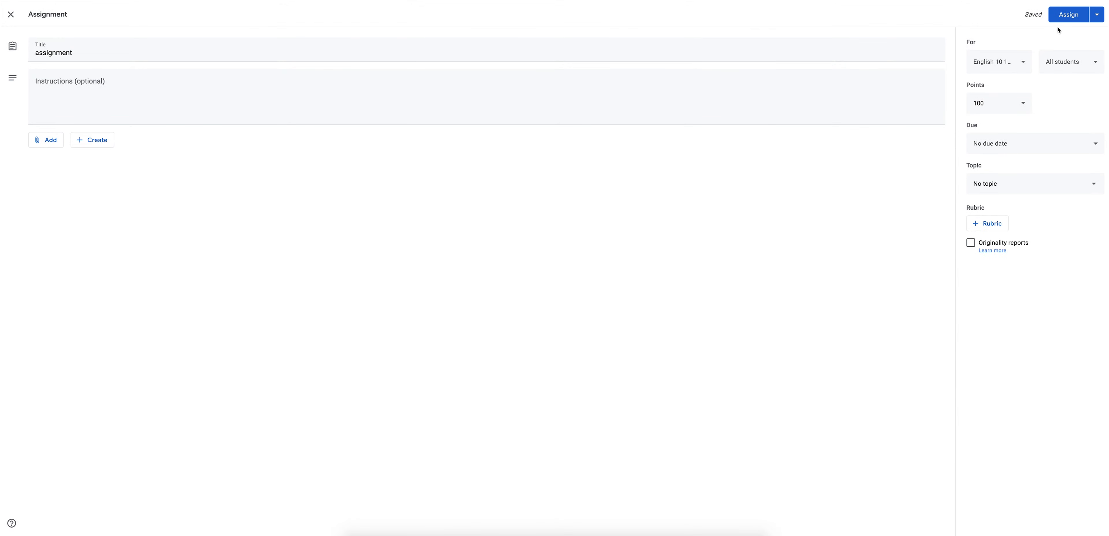
click(1097, 14)
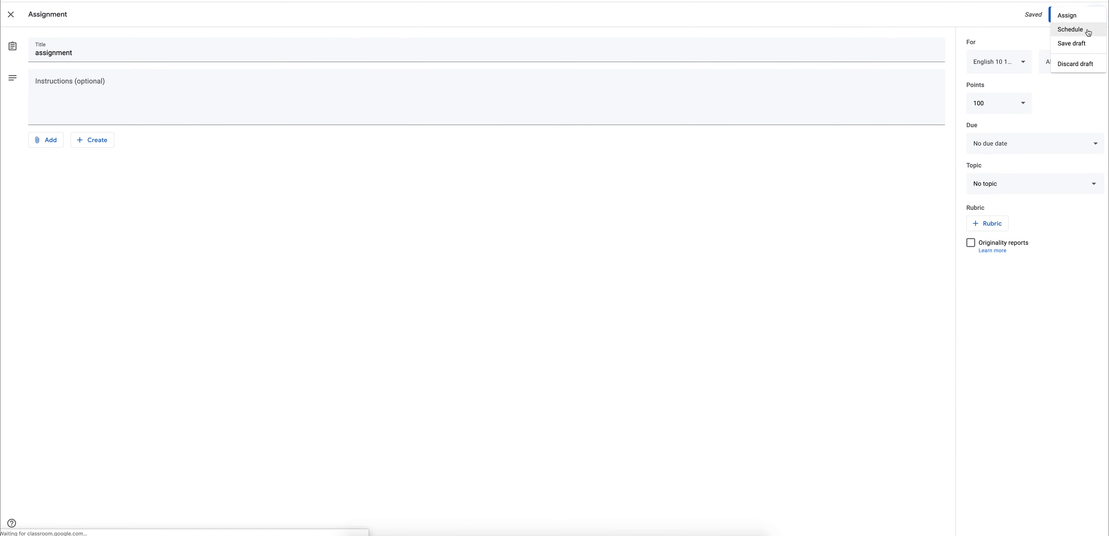
click(1077, 46)
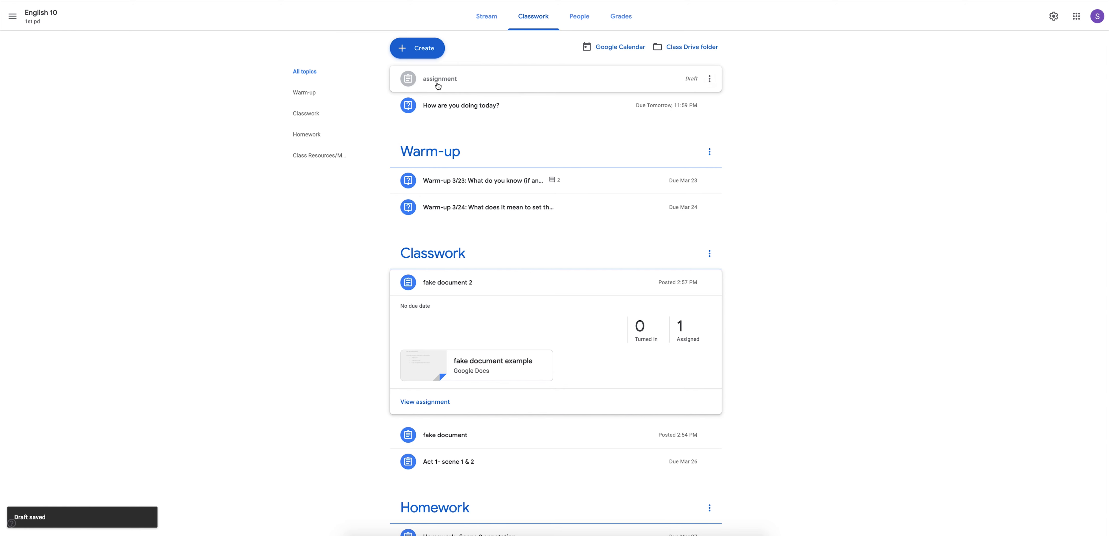
Step: Reopen the "assignment" draft for editing to review its settings, and return to the class's Classwork page without assigning it
click(710, 78)
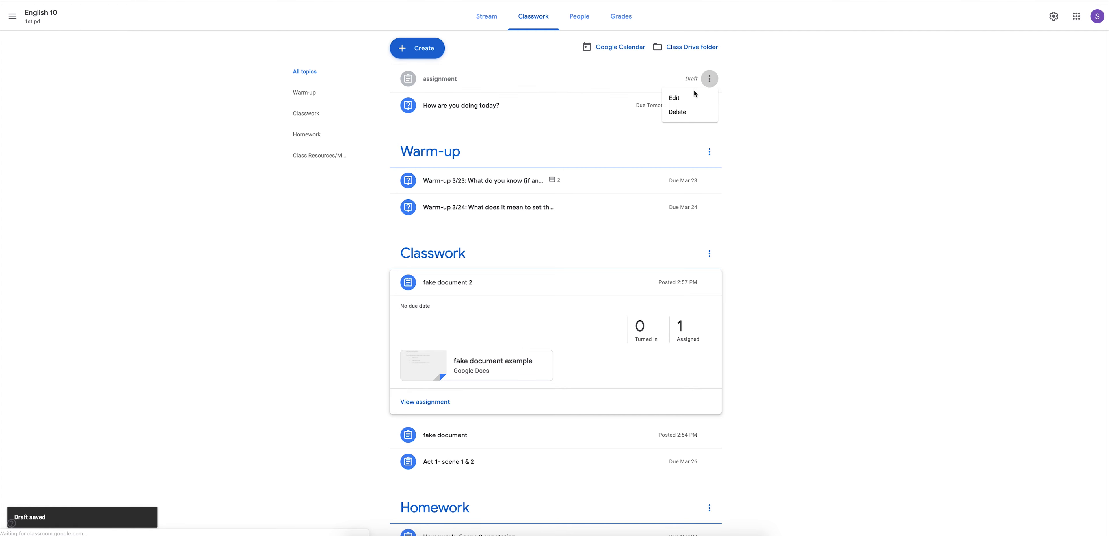
click(695, 96)
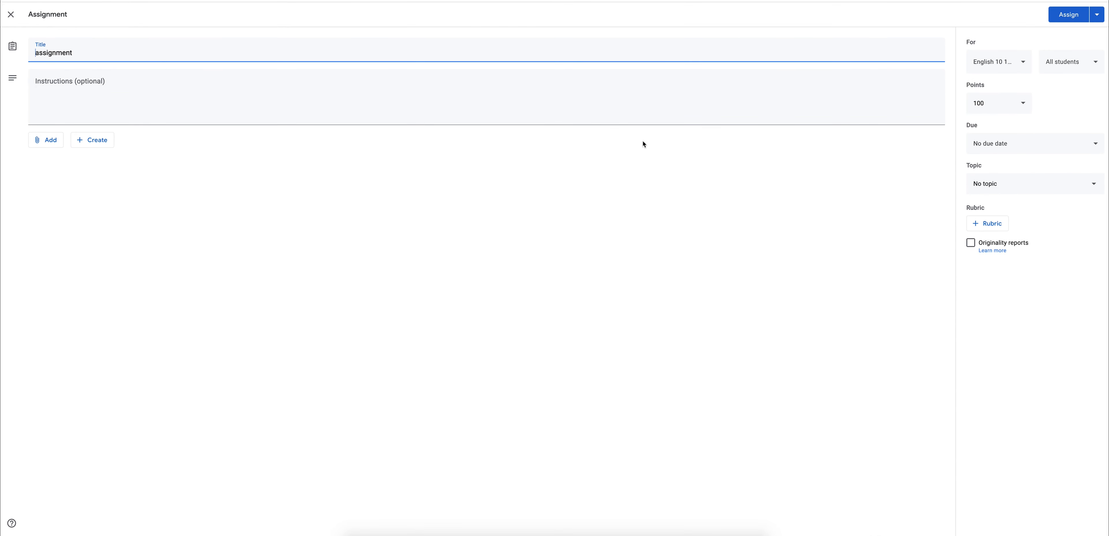
click(1064, 17)
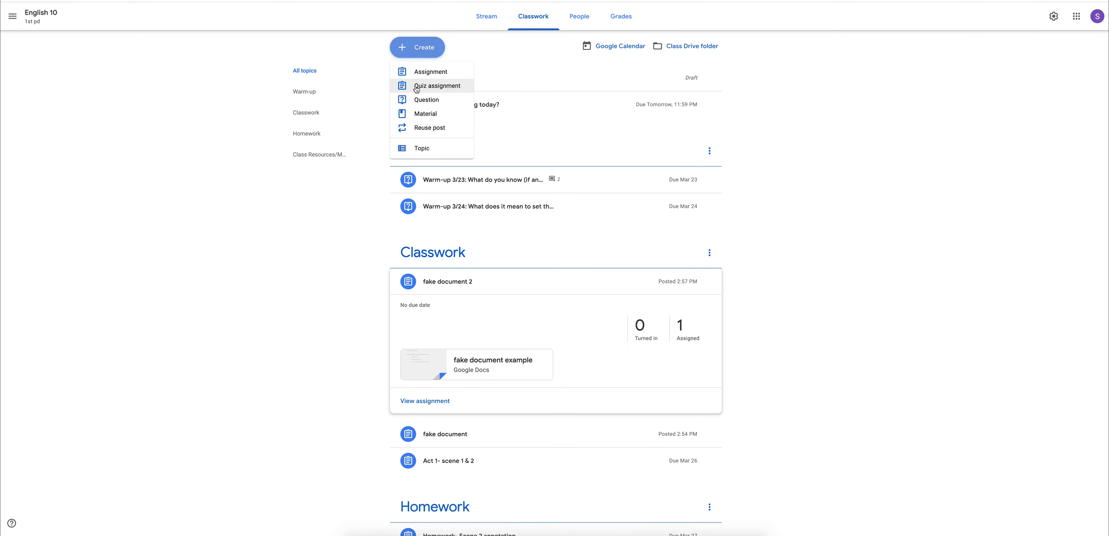
Step: Start a quiz assignment, view its attached Blank Quiz form, and return to the English 10 Classwork page
click(426, 90)
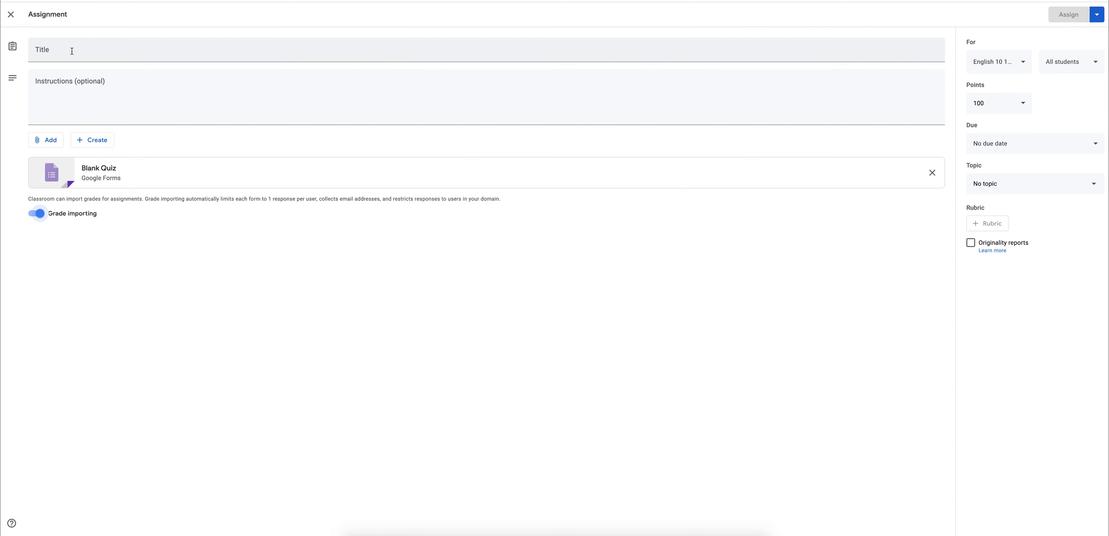
click(86, 177)
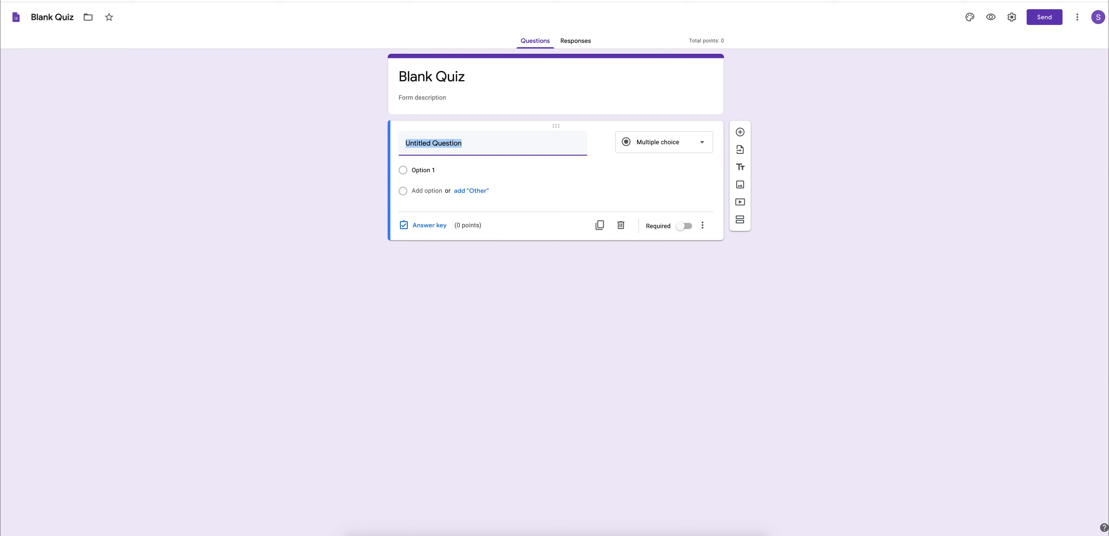
key(ctrl+shift+Tab)
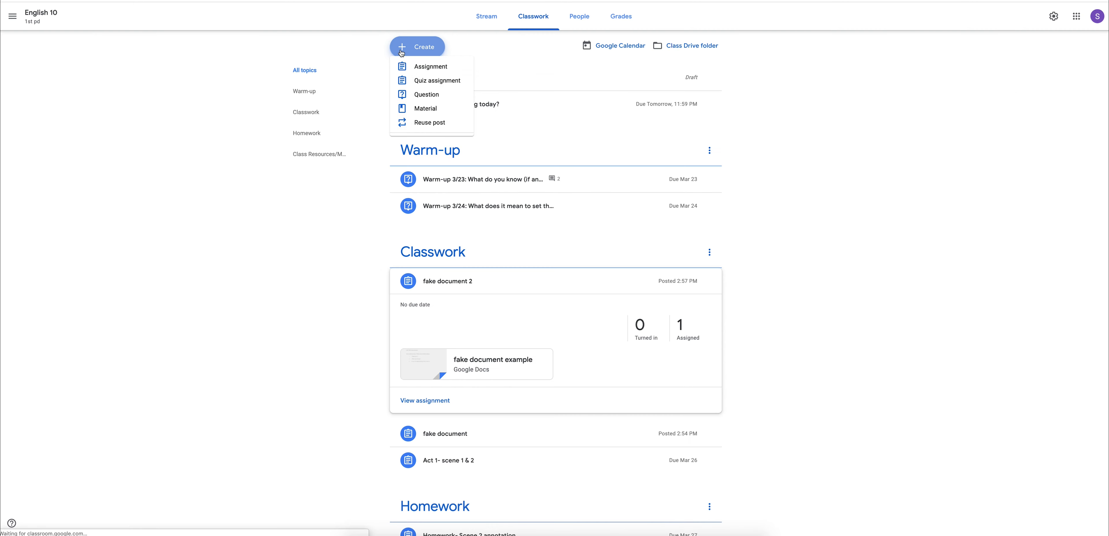
Step: Reuse the "Today's book- Eric Carle " The Very Hungry Caterpillar"" post from the Elementary - Classroom Example class, with new copies of all attachments
click(428, 129)
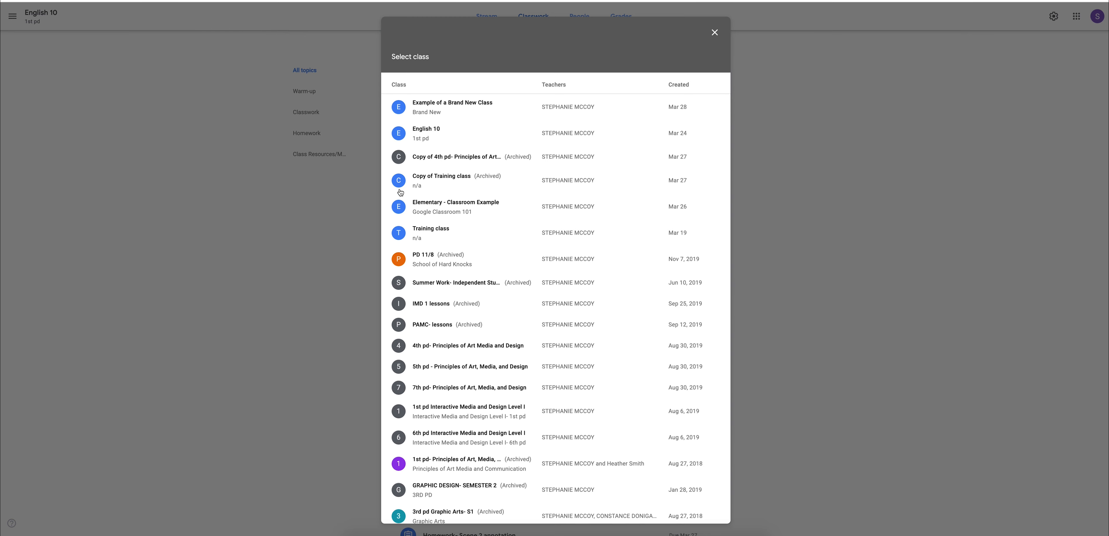
click(431, 206)
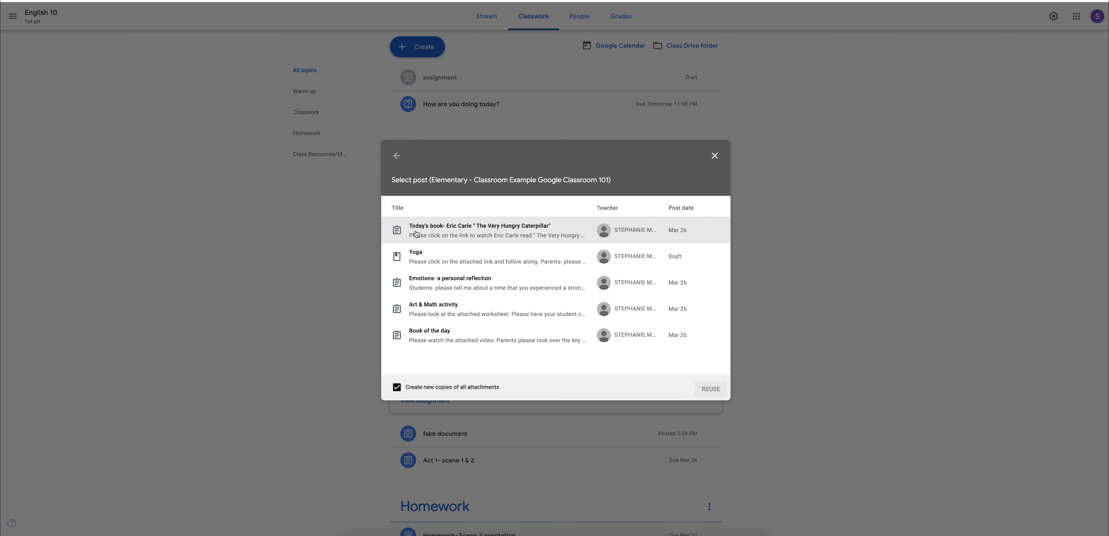
click(433, 232)
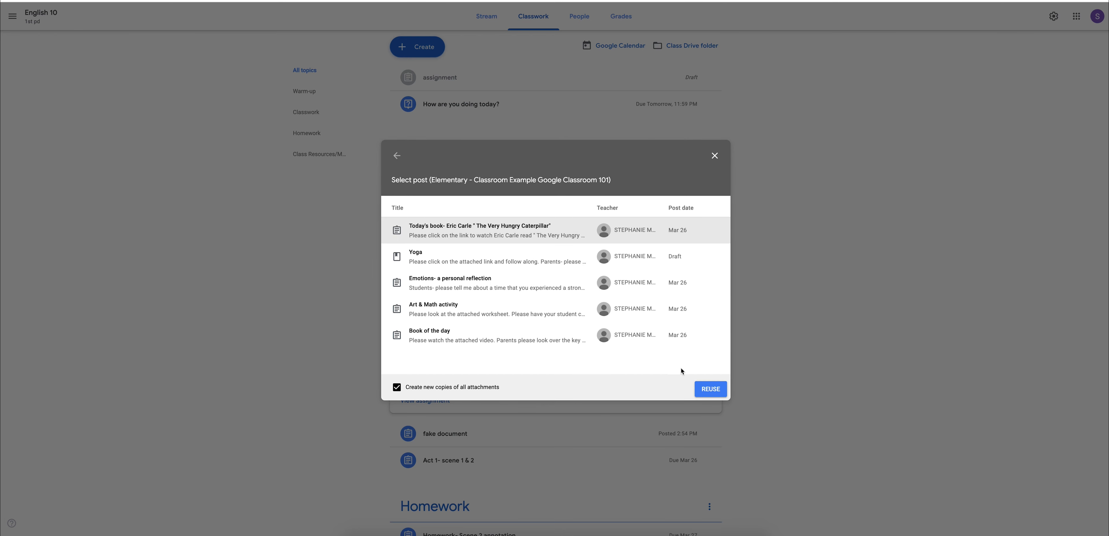
click(701, 390)
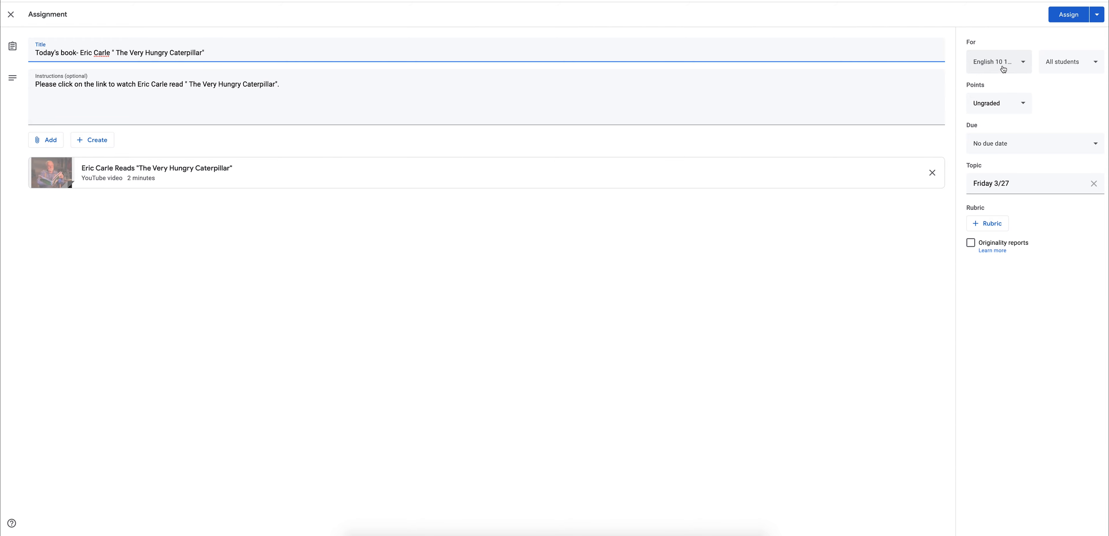
Step: Look at the reused assignment's points and due date options without changing them
click(1011, 109)
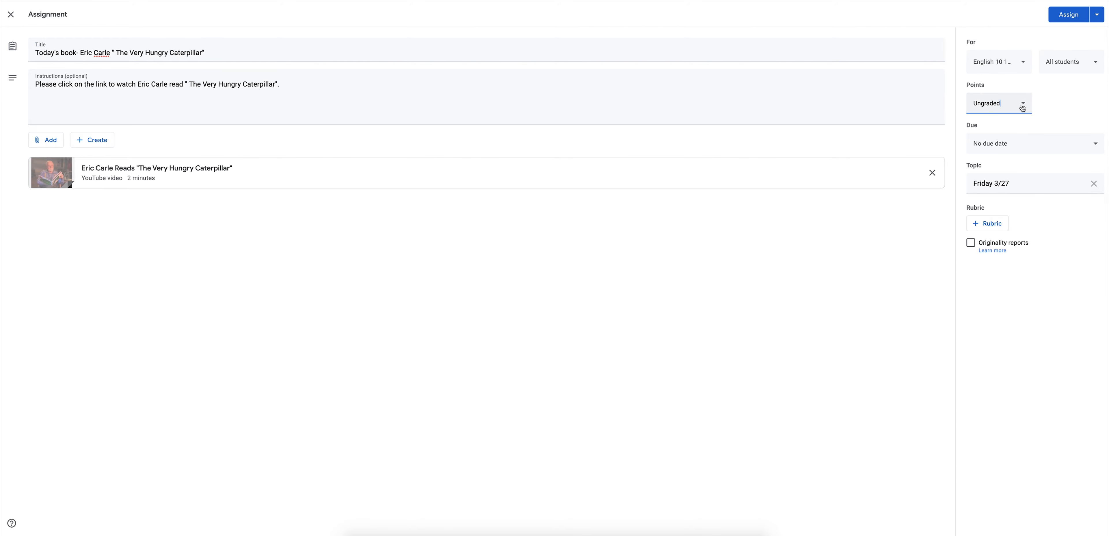
click(1003, 144)
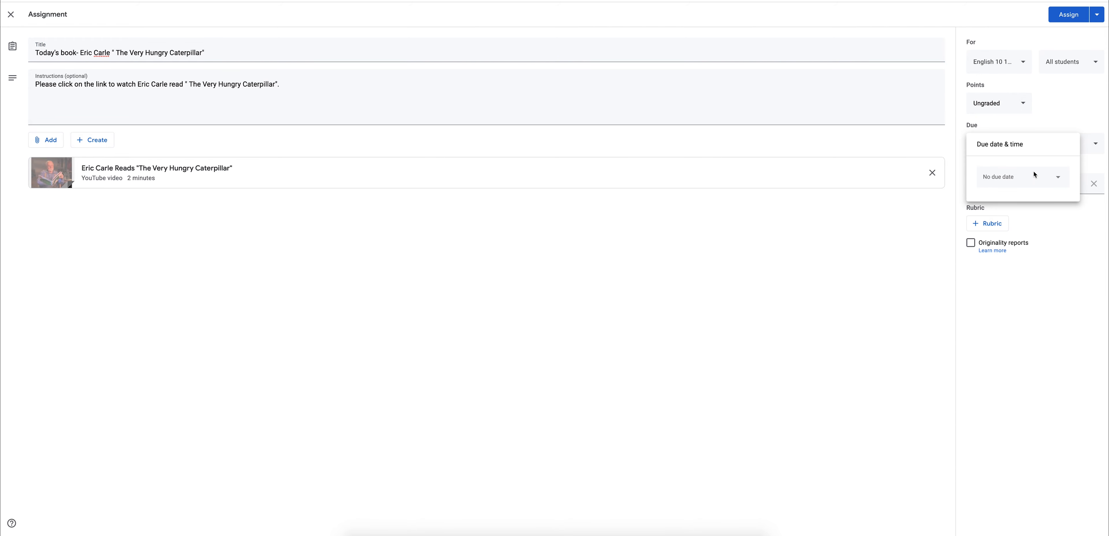
click(1066, 318)
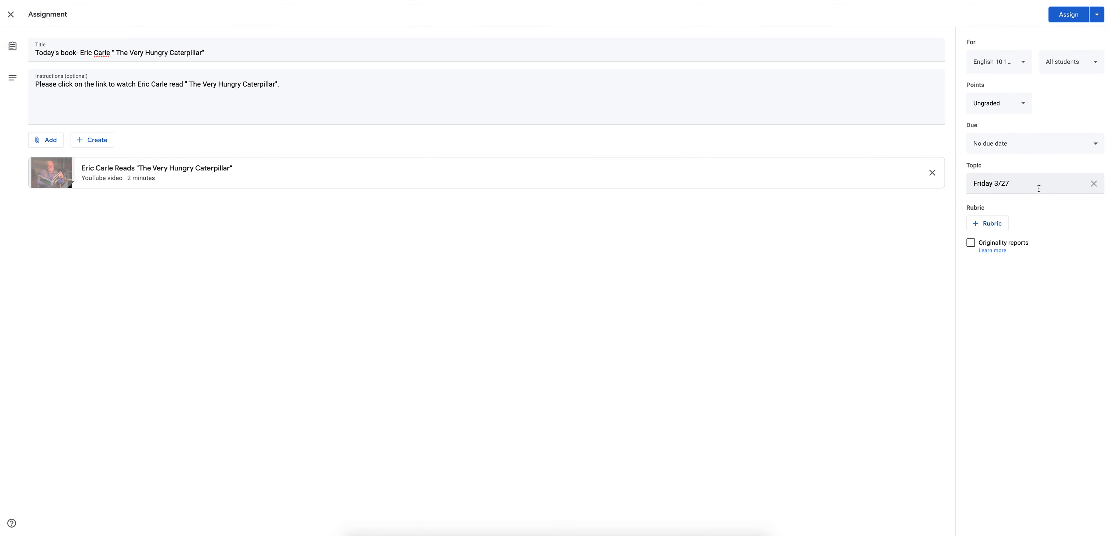
Step: Replace the reused assignment's Friday 3/27 topic with Classwork and assign it to the English 10 class
click(1094, 183)
click(1085, 194)
click(992, 250)
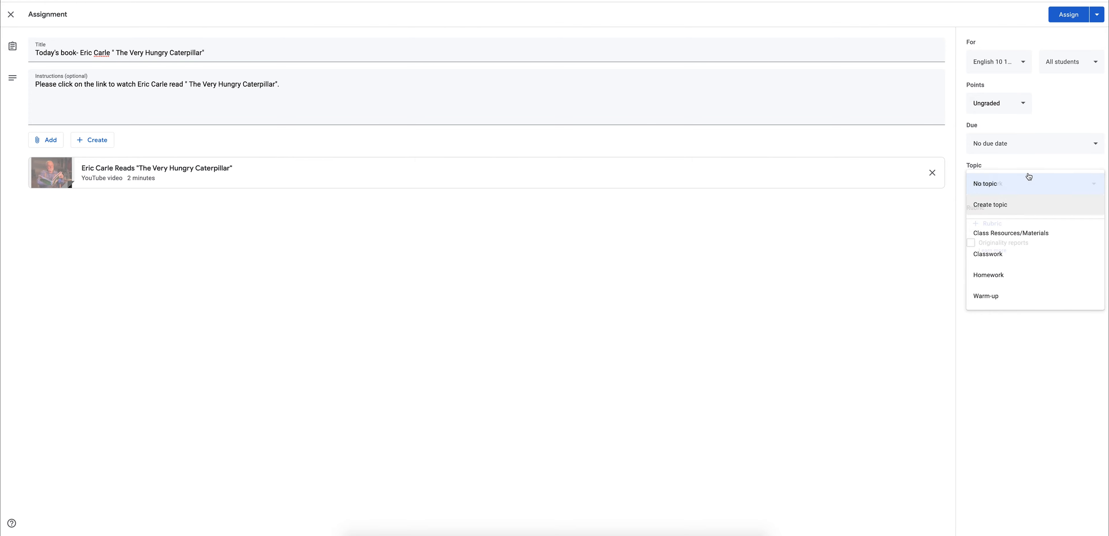
click(1066, 17)
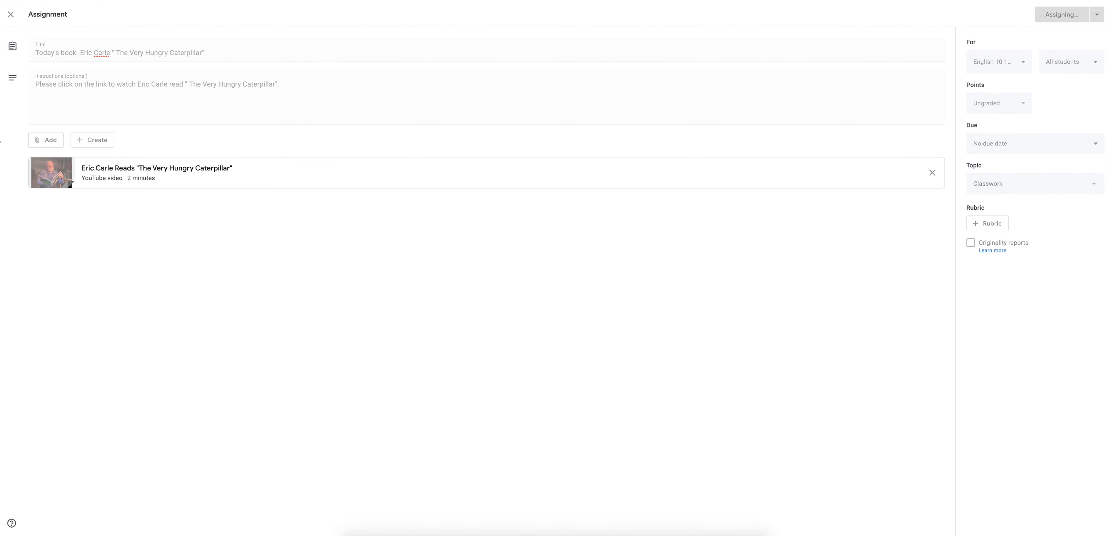